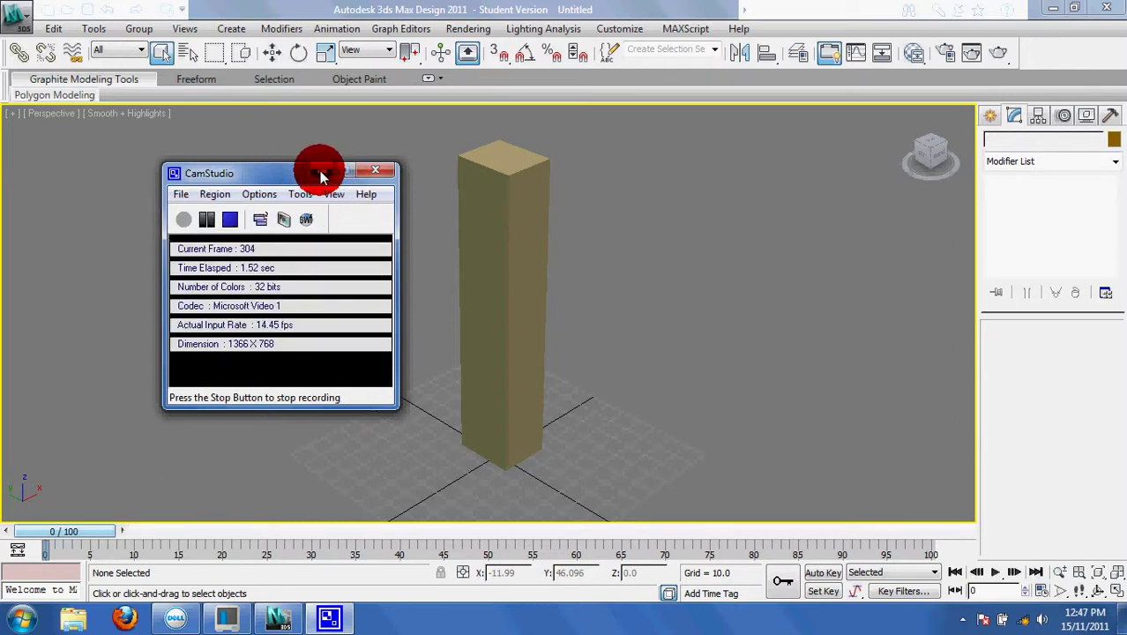
# - Minimize the CamStudio recorder window so the box tower's perspective viewport is clear
pyautogui.click(615, 306)
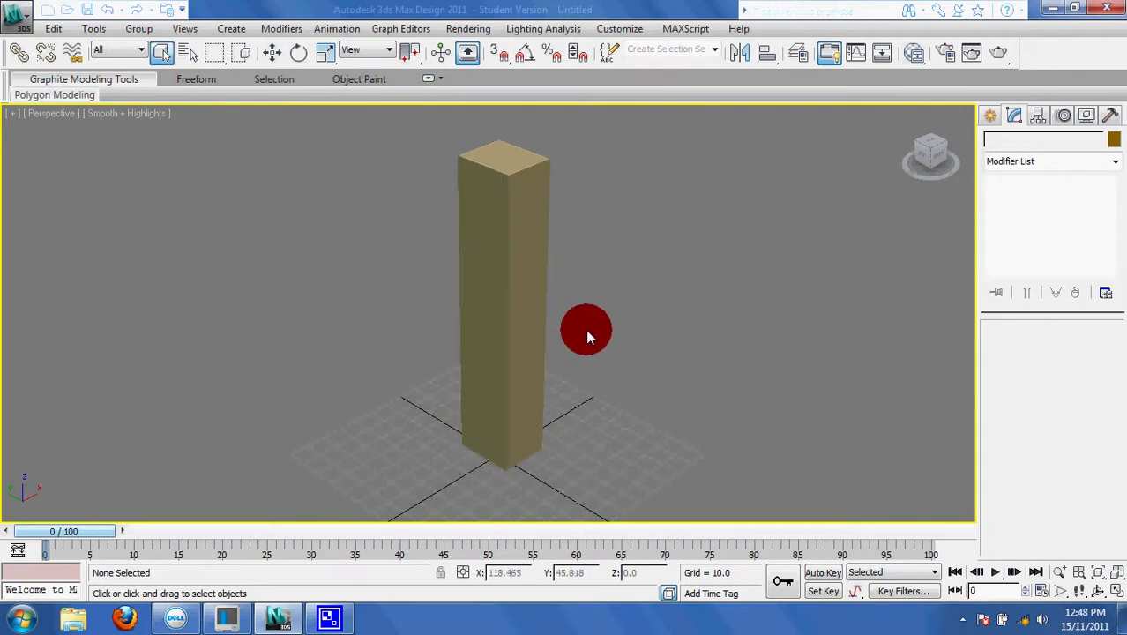
# - Apply a Twist modifier to Box001 and enter a new twist angle
pyautogui.click(528, 267)
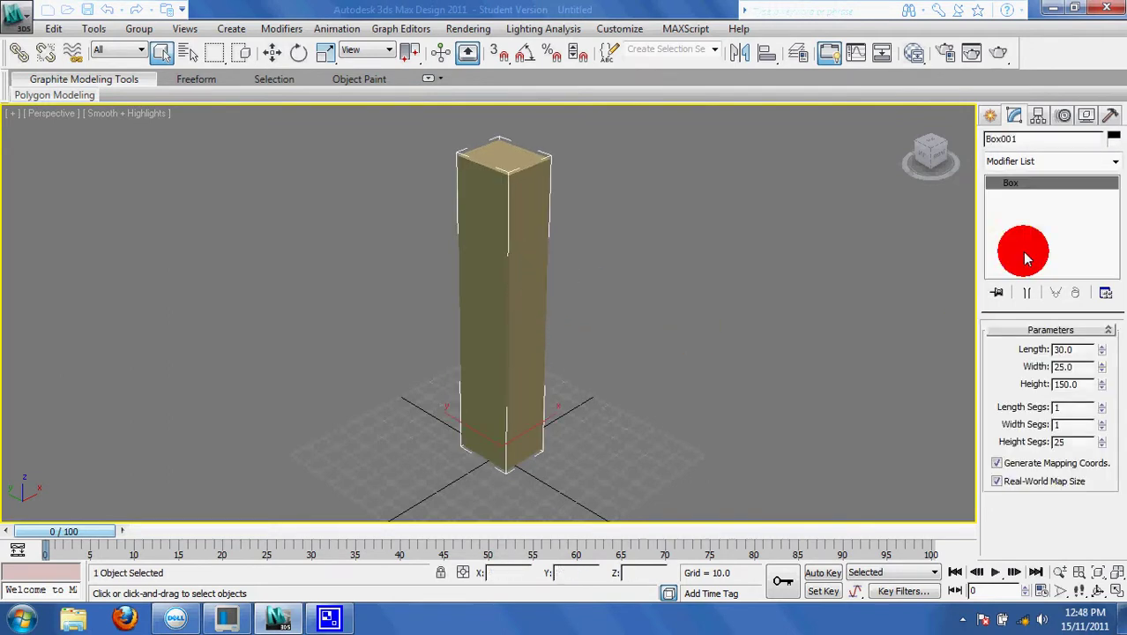
pyautogui.click(1116, 163)
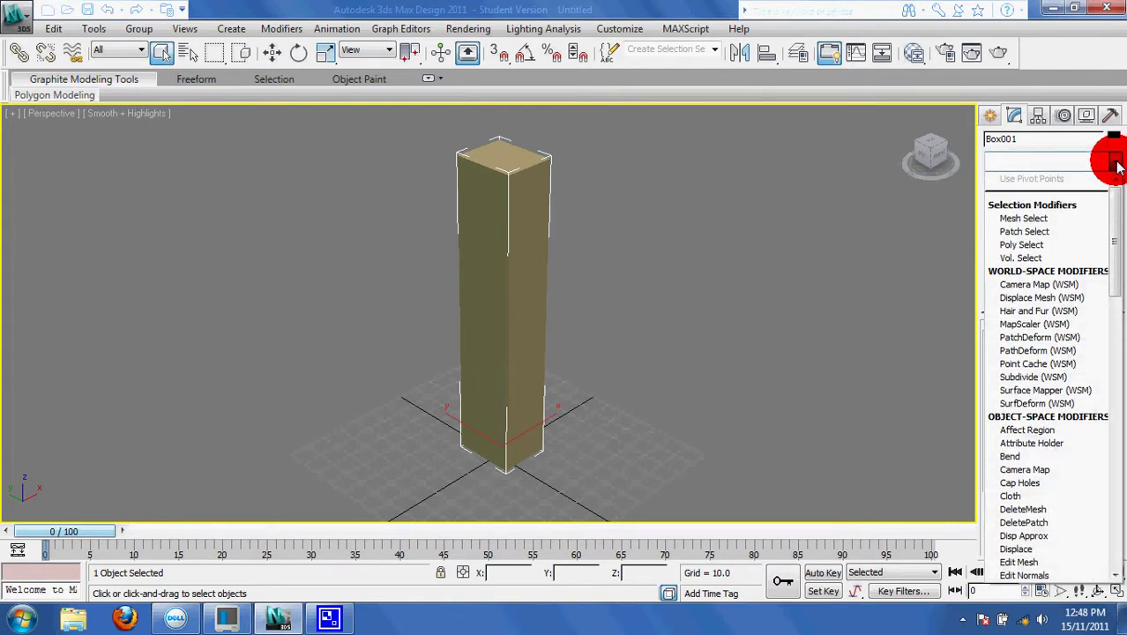
pyautogui.press('t')
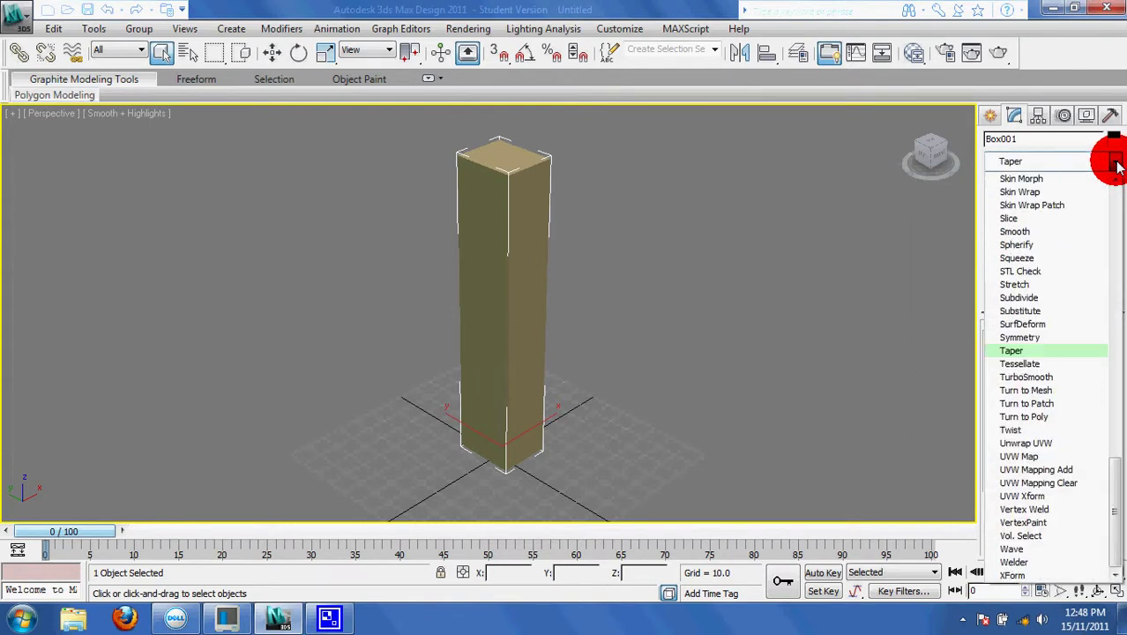
pyautogui.click(1012, 431)
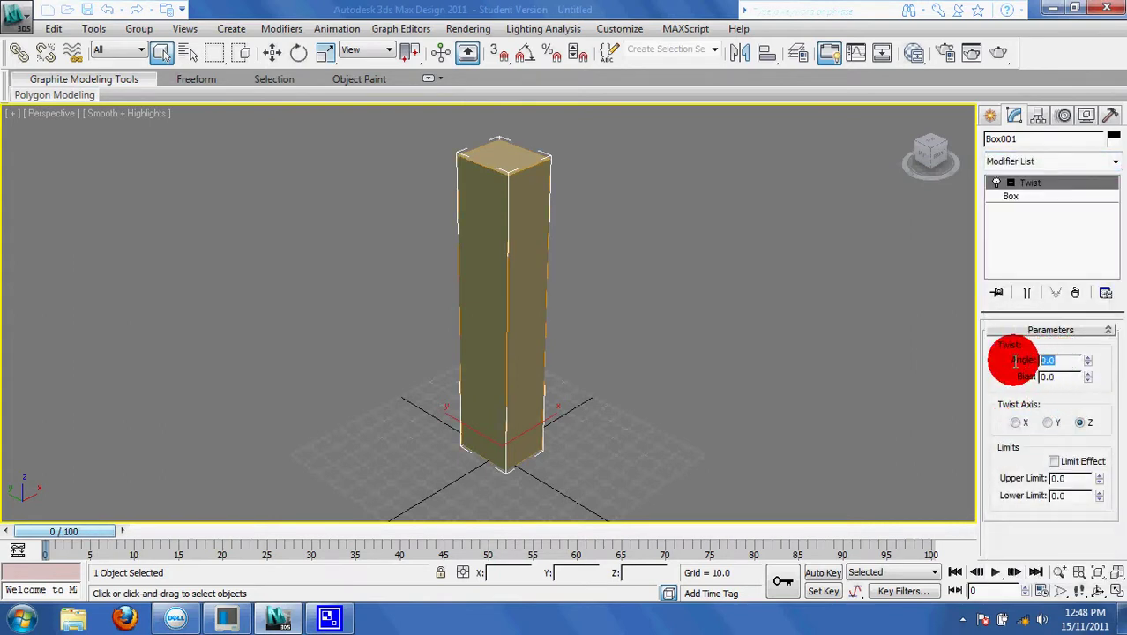
pyautogui.doubleClick(1066, 361)
pyautogui.write('10')
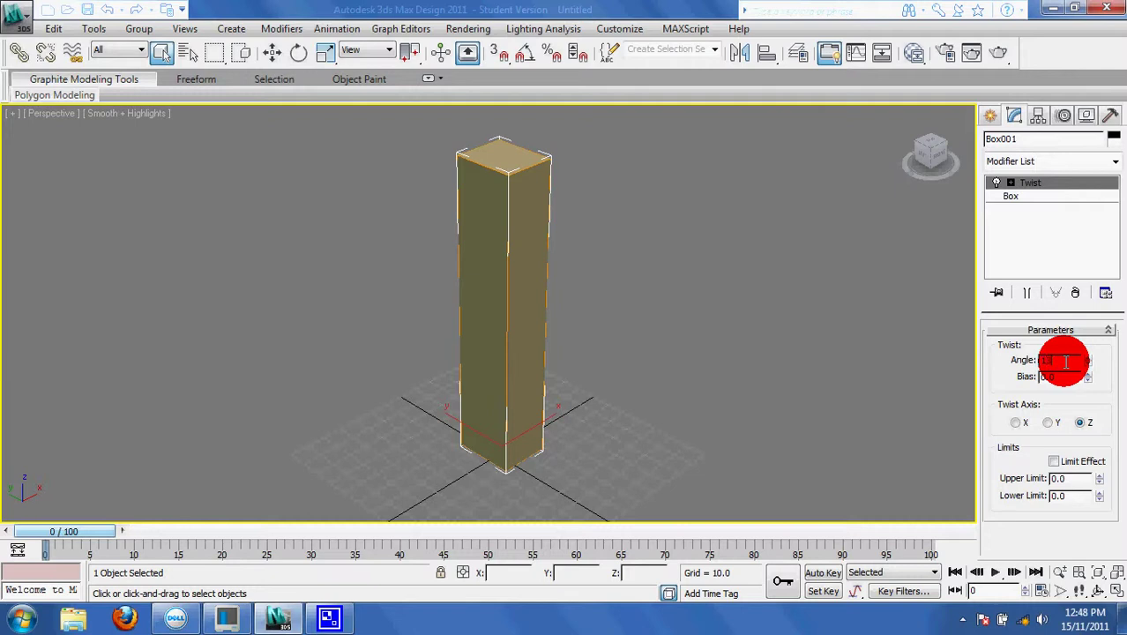
pyautogui.press('Return')
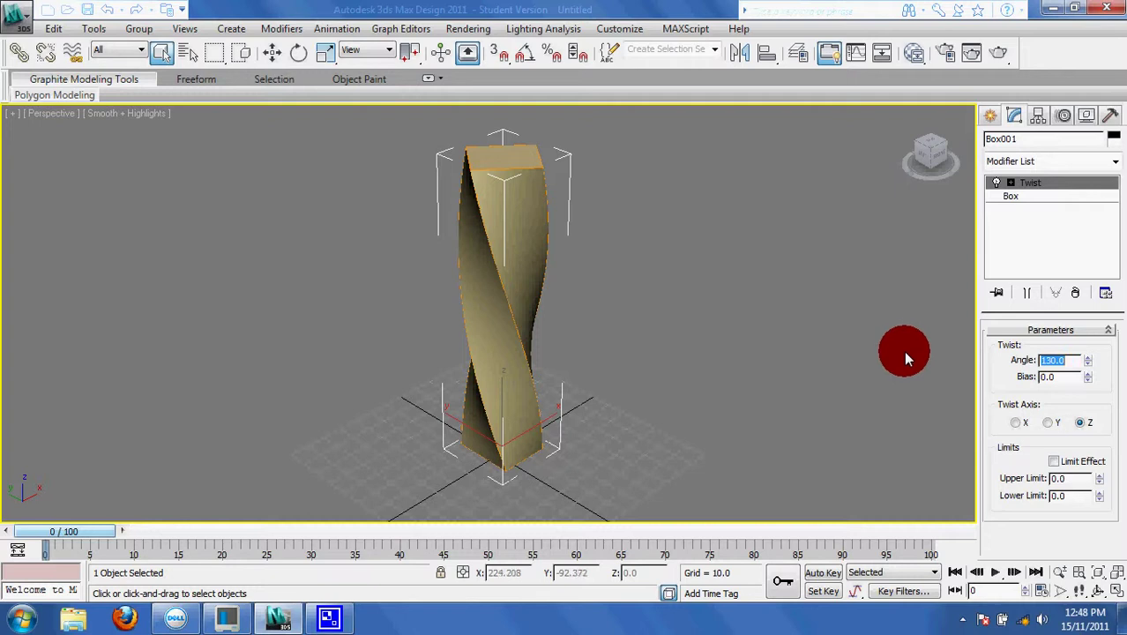
# - Deselect the tower and shade the viewport as Smooth + Highlights with Edged Faces
pyautogui.click(886, 354)
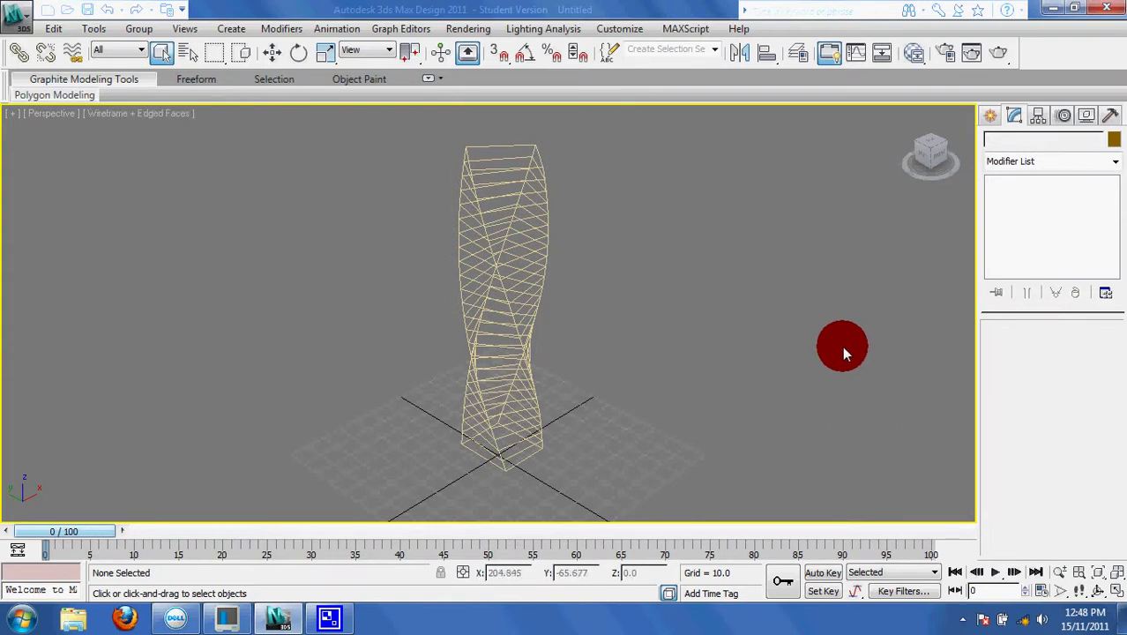
pyautogui.press('F3')
pyautogui.press('F4')
pyautogui.press('F4')
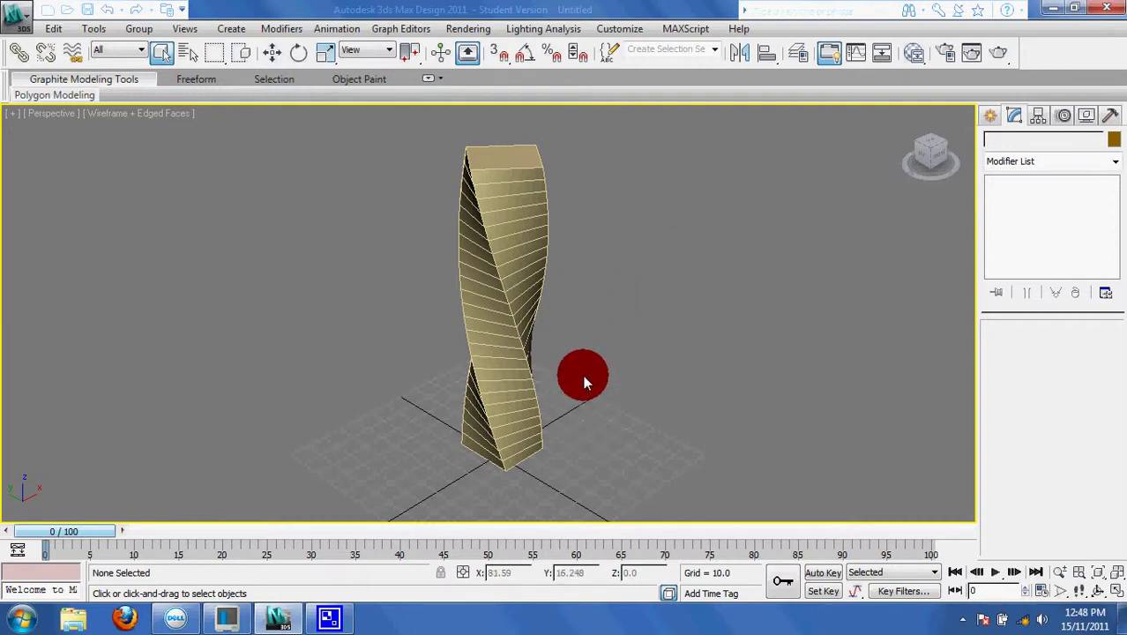
pyautogui.moveTo(669, 433); pyautogui.dragTo(643, 410, button='middle')
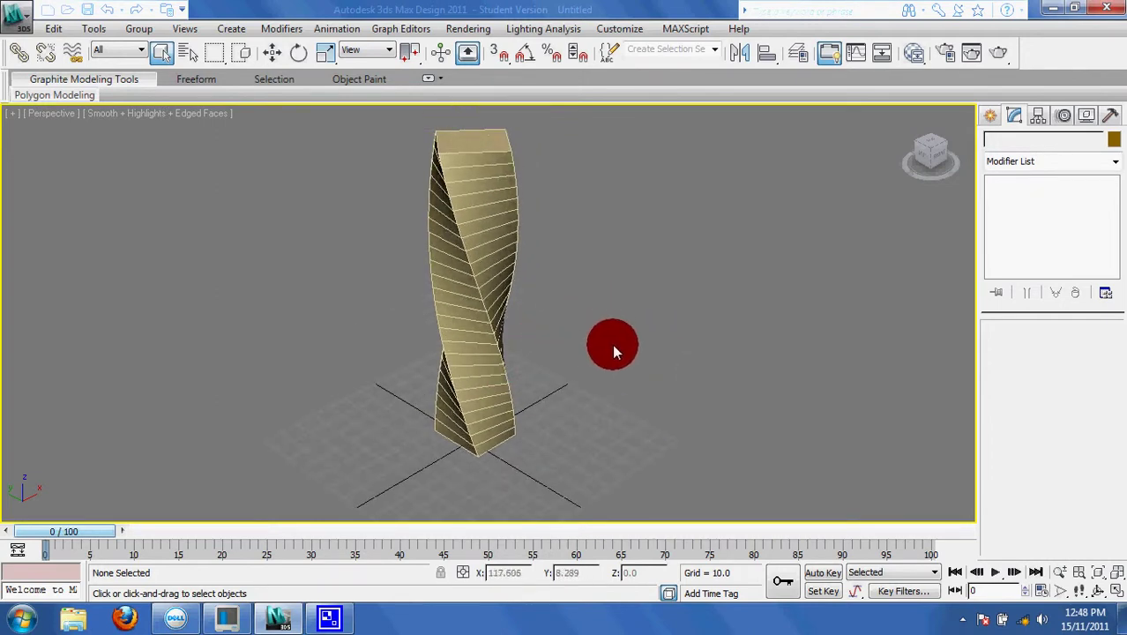
# - Browse the Create and Modify panels and the Modifier List, then minimize 3ds Max
pyautogui.click(990, 117)
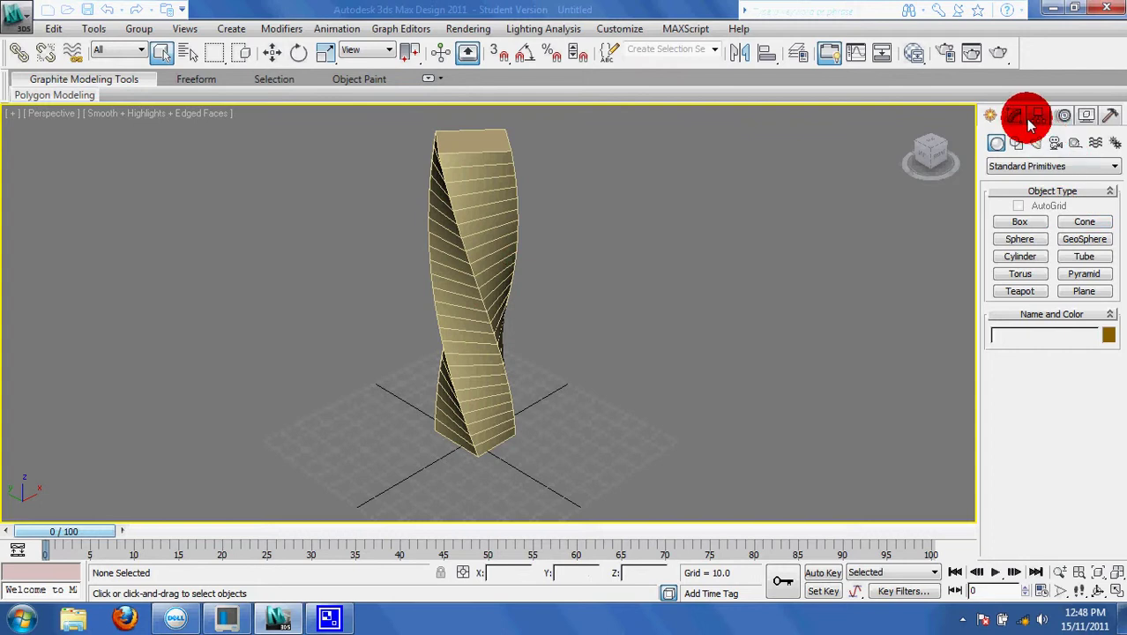
pyautogui.click(1016, 115)
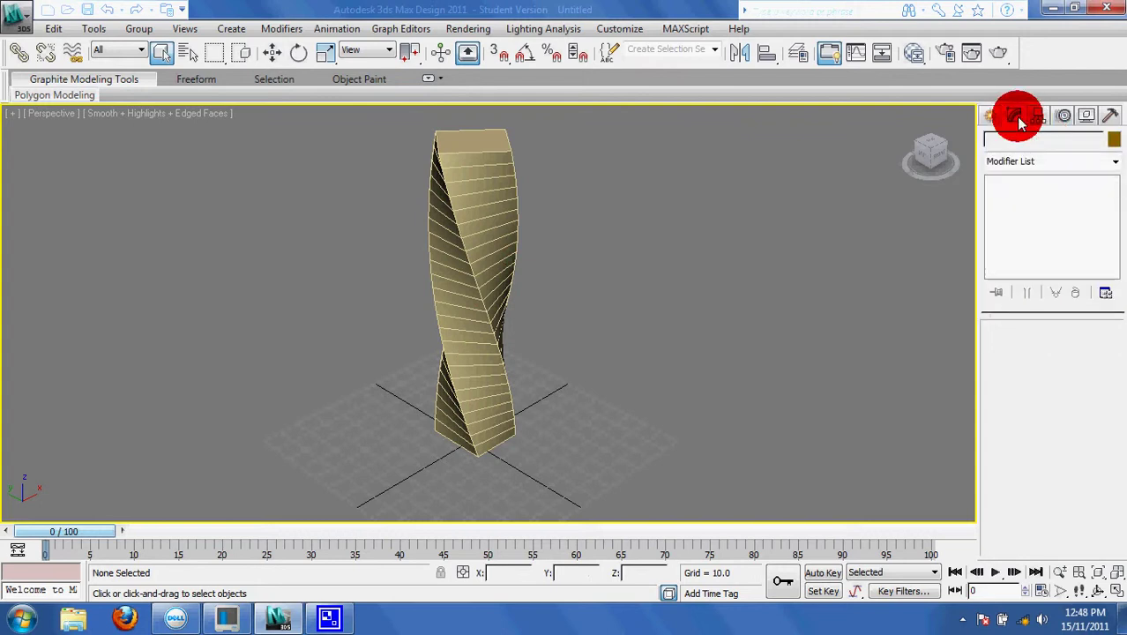
pyautogui.click(1115, 162)
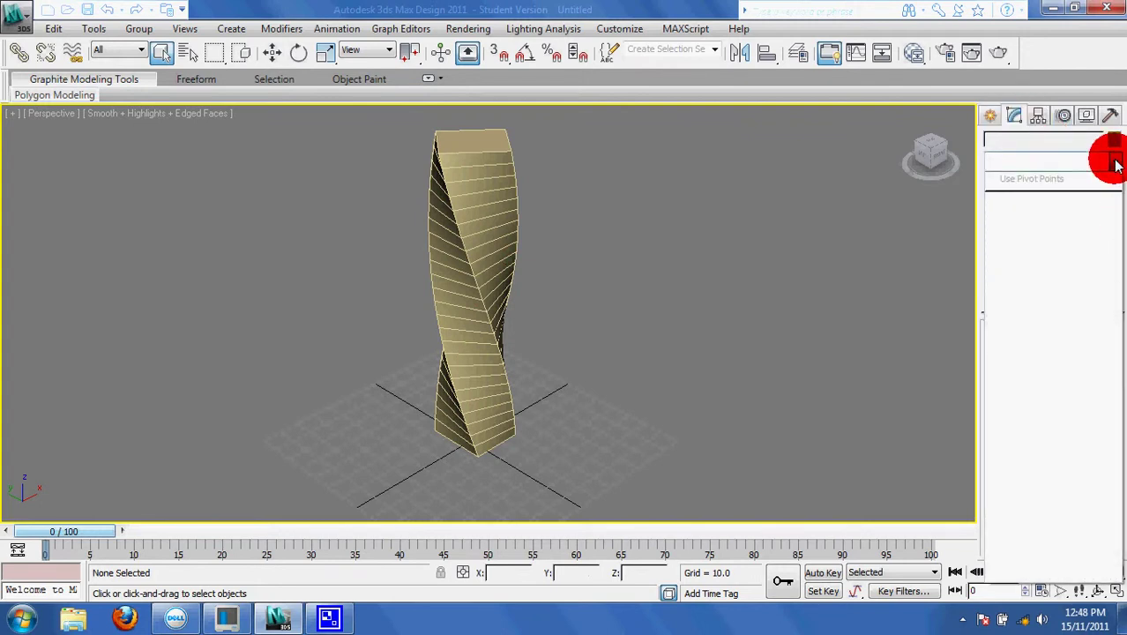
pyautogui.click(1116, 166)
pyautogui.click(478, 261)
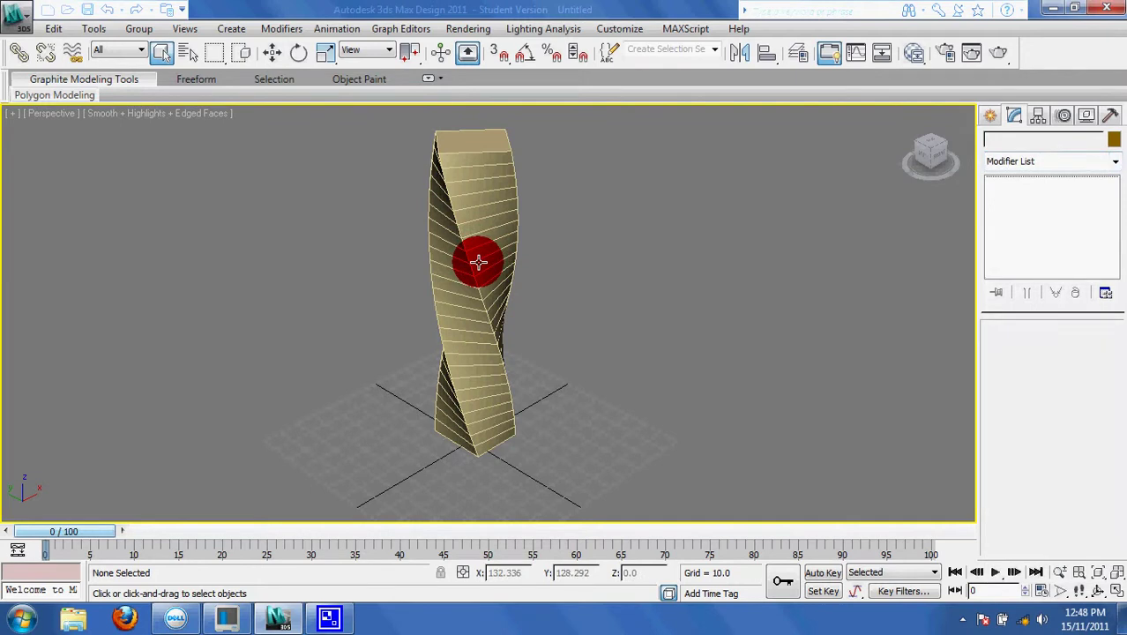
pyautogui.click(1116, 166)
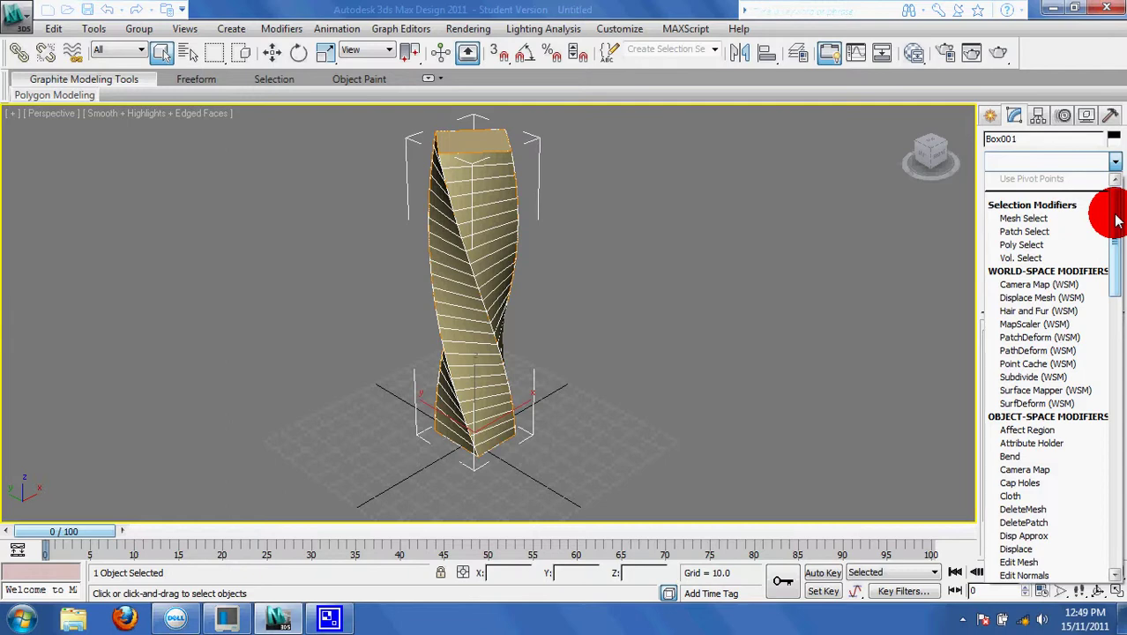
pyautogui.moveTo(1117, 220); pyautogui.dragTo(1117, 534)
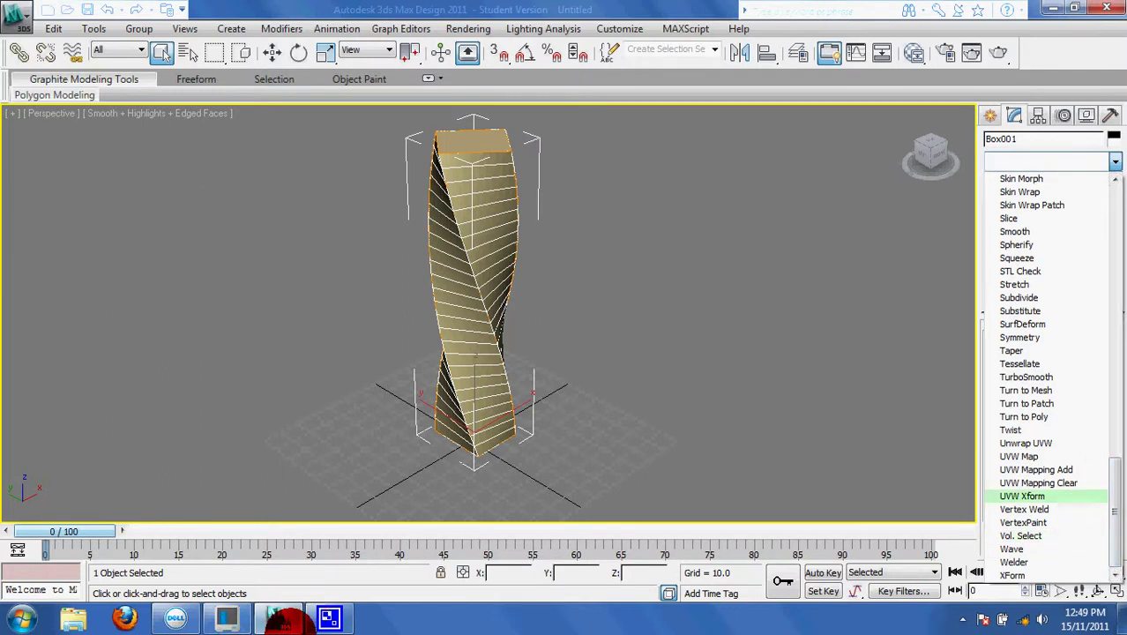
pyautogui.click(1056, 11)
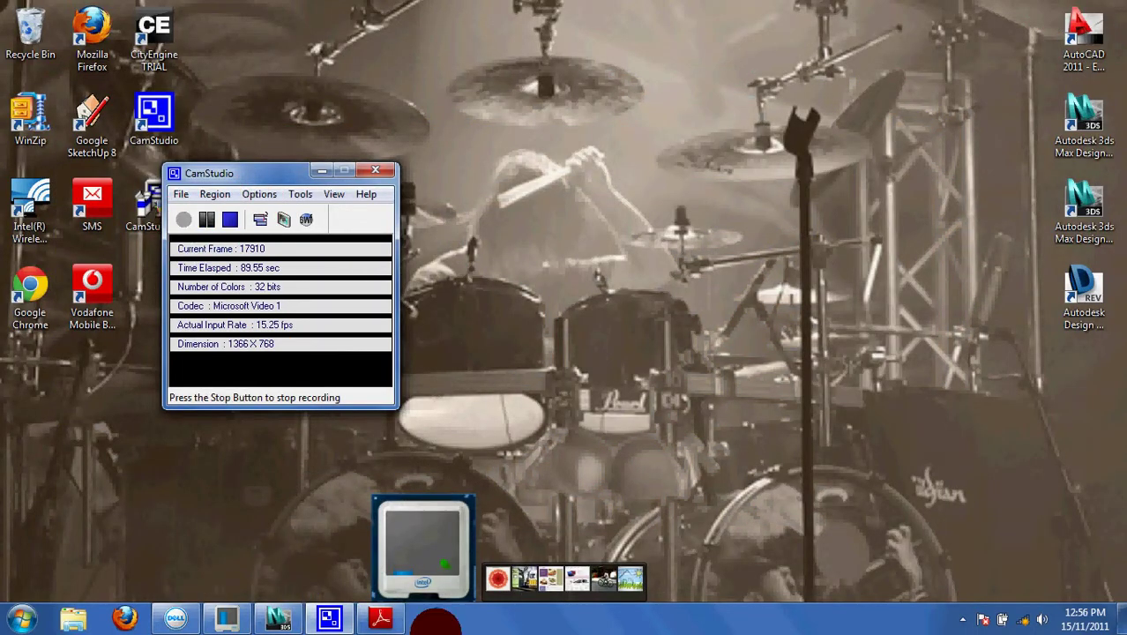
# - Restore the 3ds Max window from the taskbar, now showing the segmented box tower
pyautogui.click(273, 621)
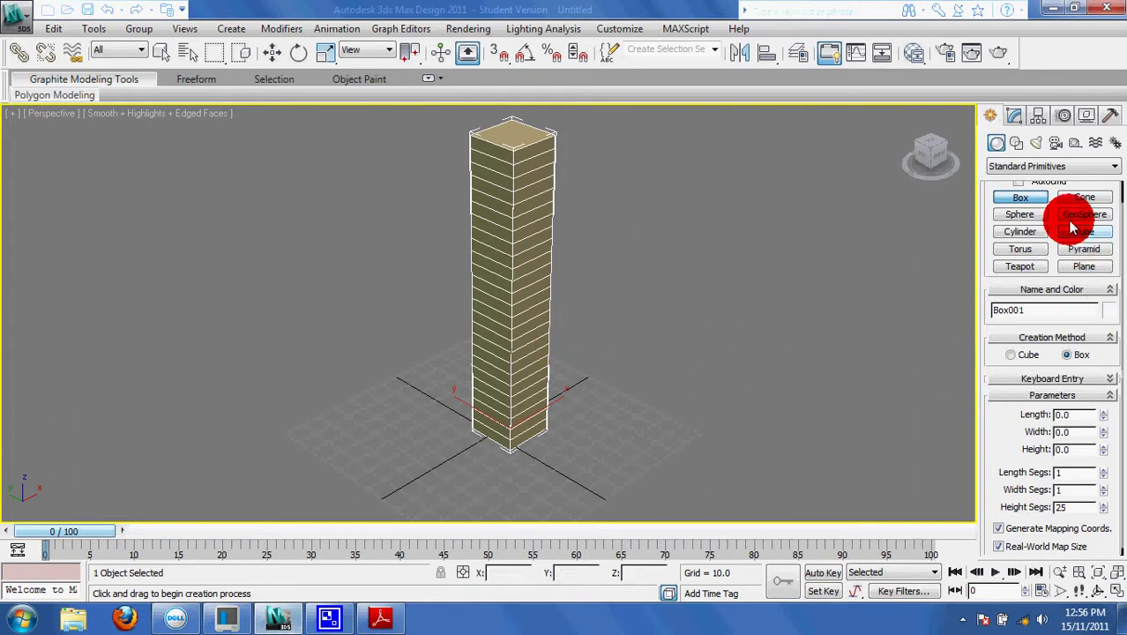
# - Add a Twist modifier to the segmented tower with a 130° angle
pyautogui.click(1013, 117)
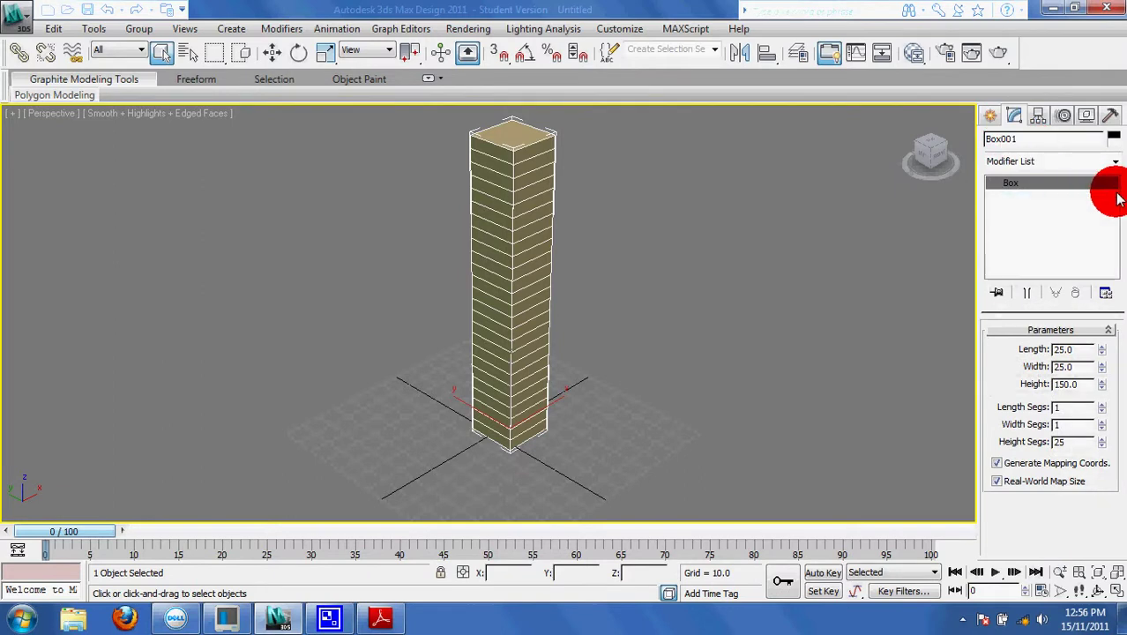
pyautogui.click(1115, 162)
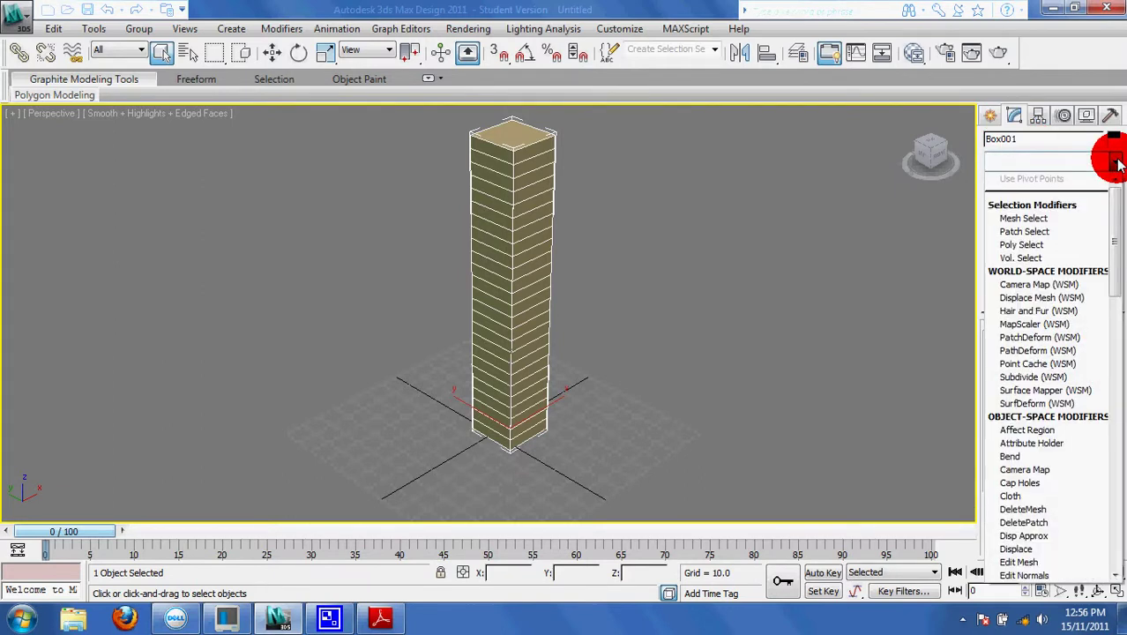
pyautogui.press('t')
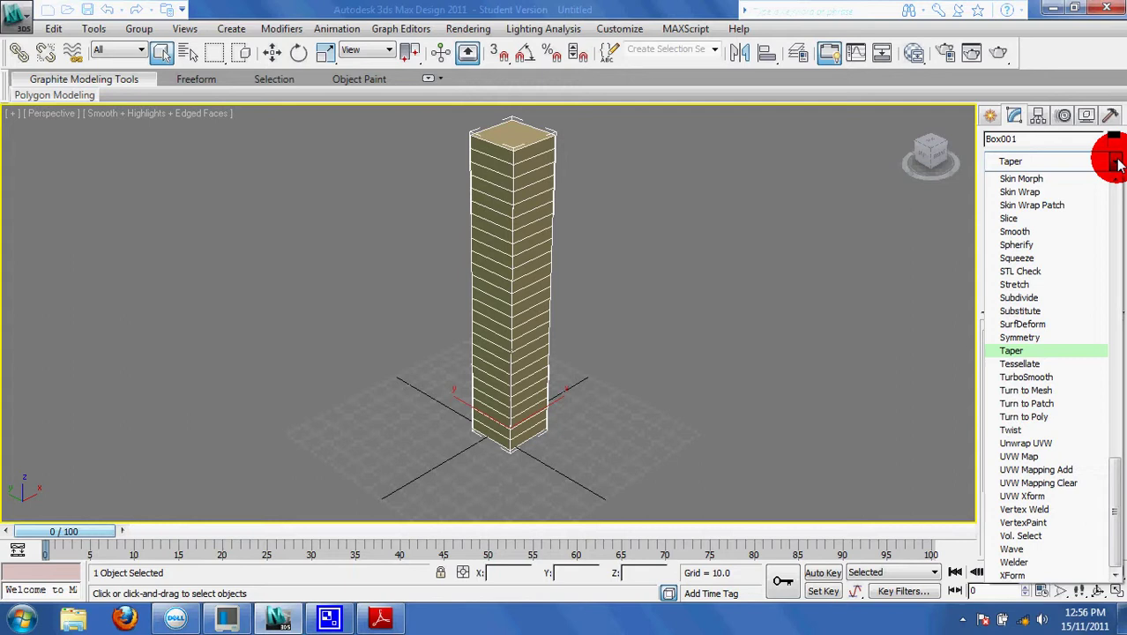
pyautogui.click(1014, 431)
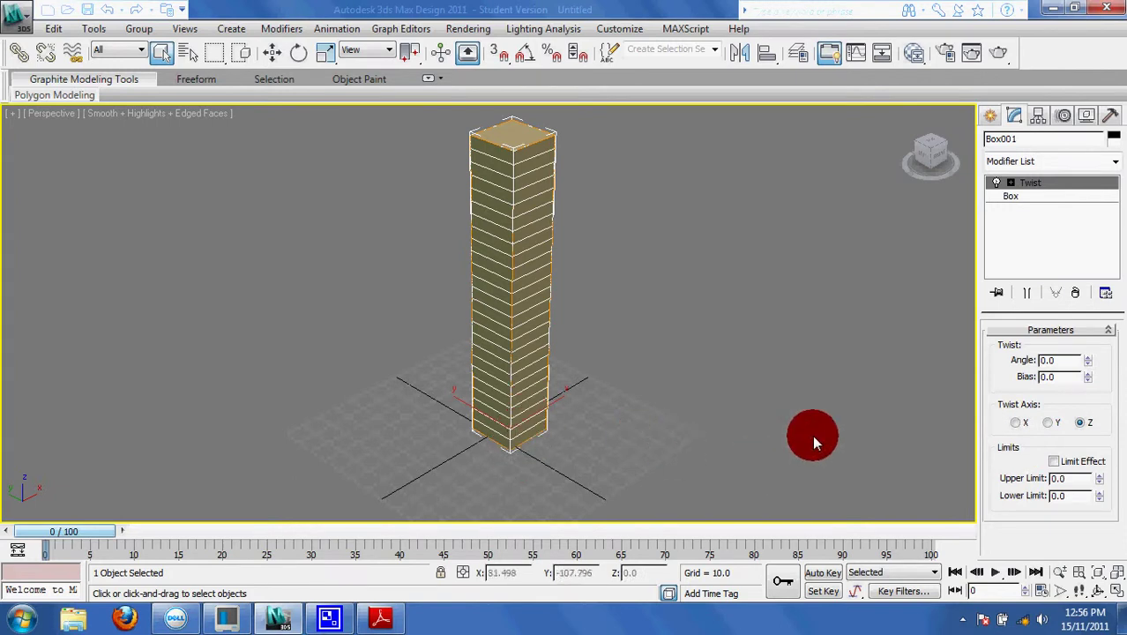
pyautogui.doubleClick(1058, 359)
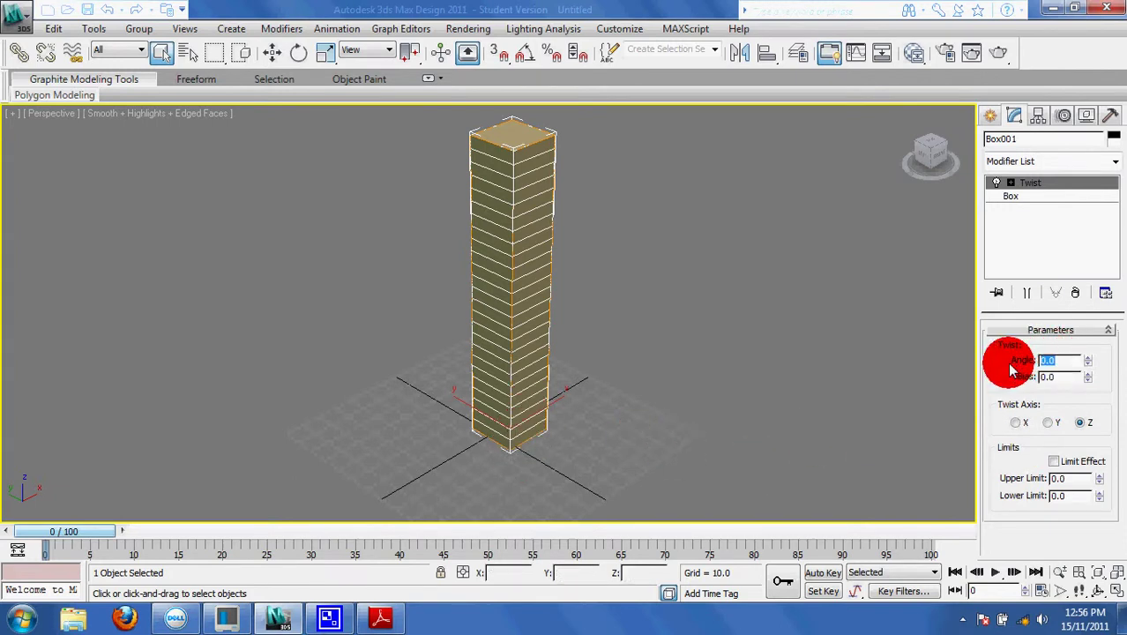
pyautogui.write('130')
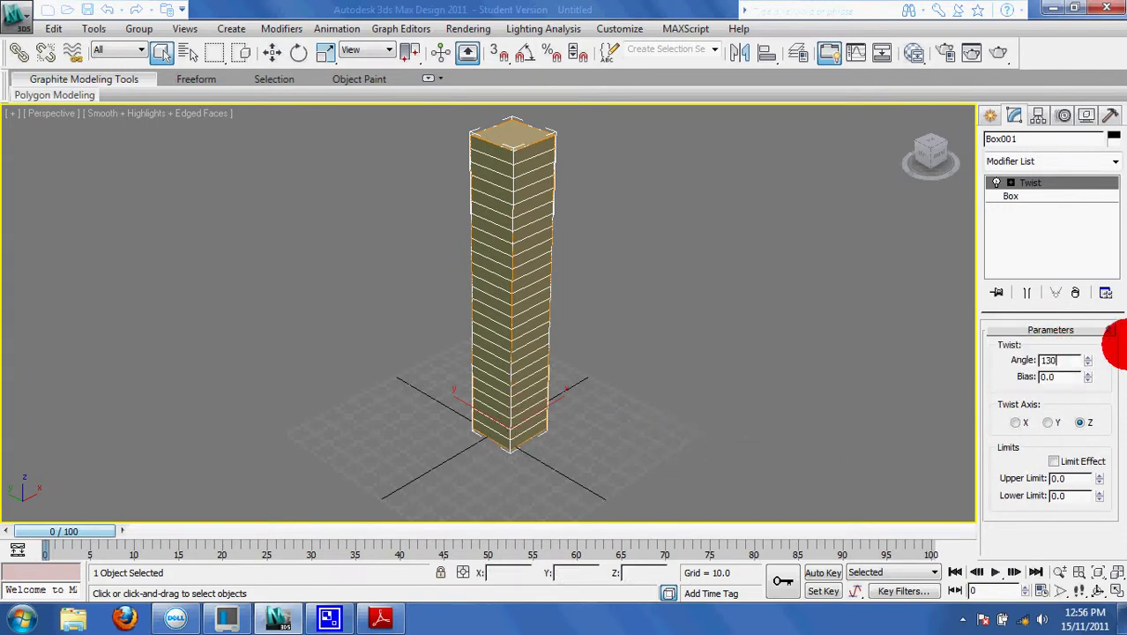
pyautogui.press('Return')
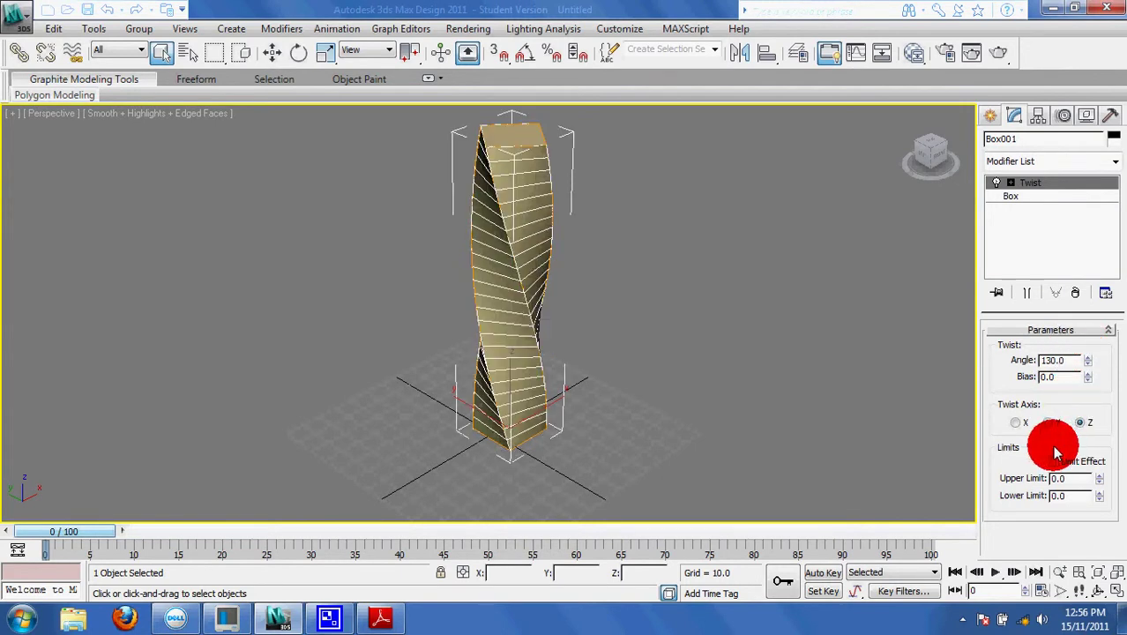
# - Try the Y and X twist axes, then settle on the Z axis
pyautogui.click(1048, 423)
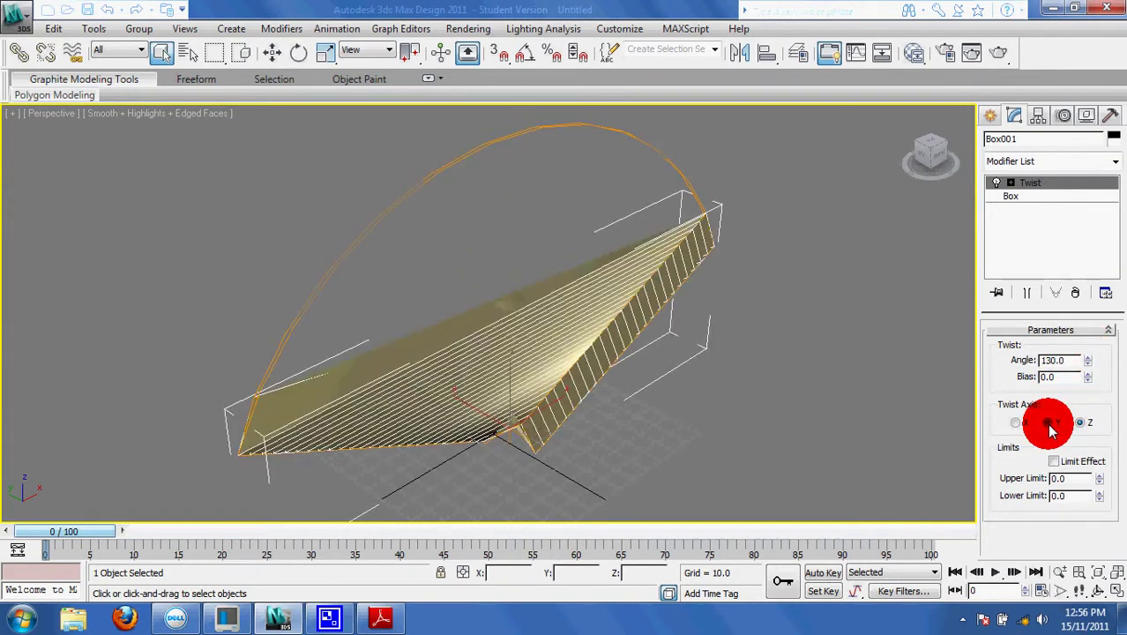
pyautogui.click(1016, 423)
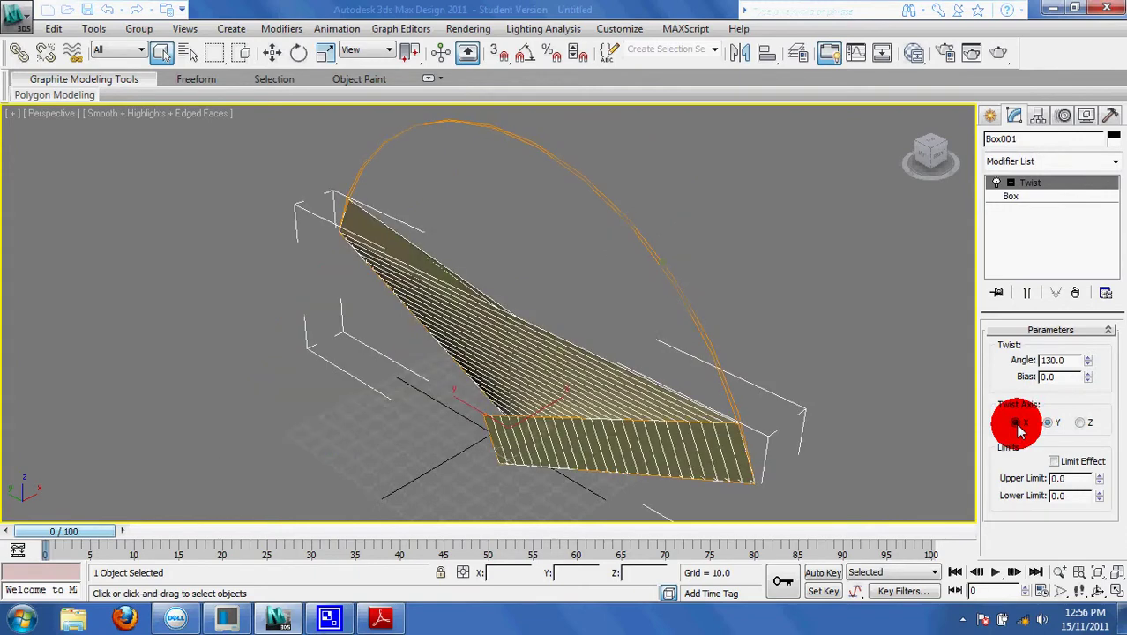
pyautogui.click(1081, 423)
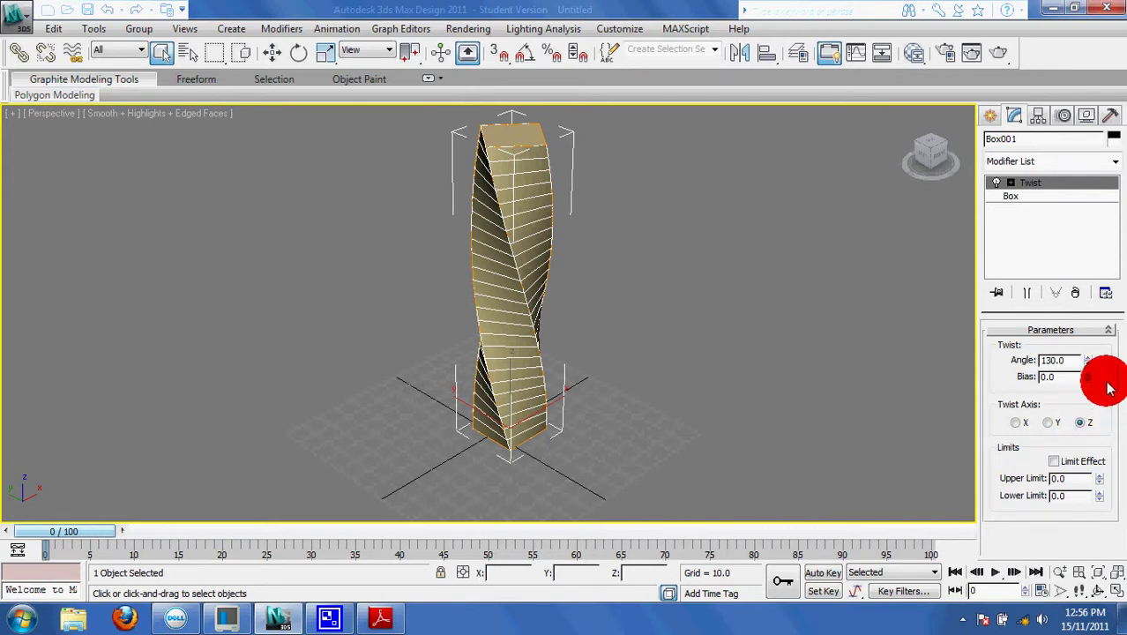
# - Add a Subdivide modifier above the Twist and set its Size to 10.0
pyautogui.click(1115, 163)
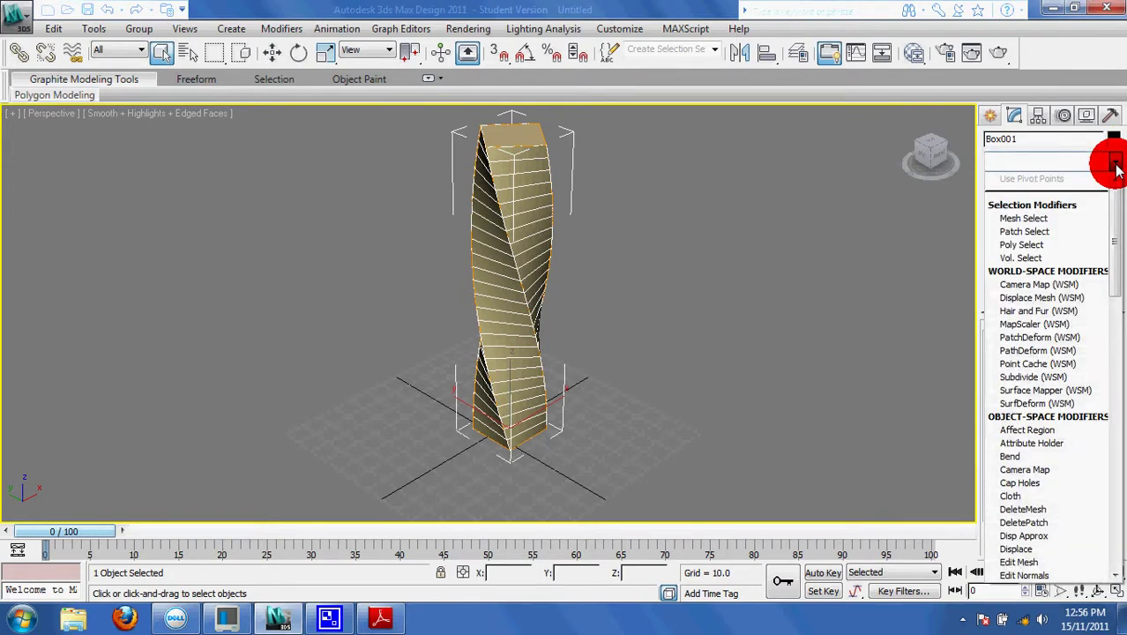
pyautogui.scroll(-5, 1116, 168)
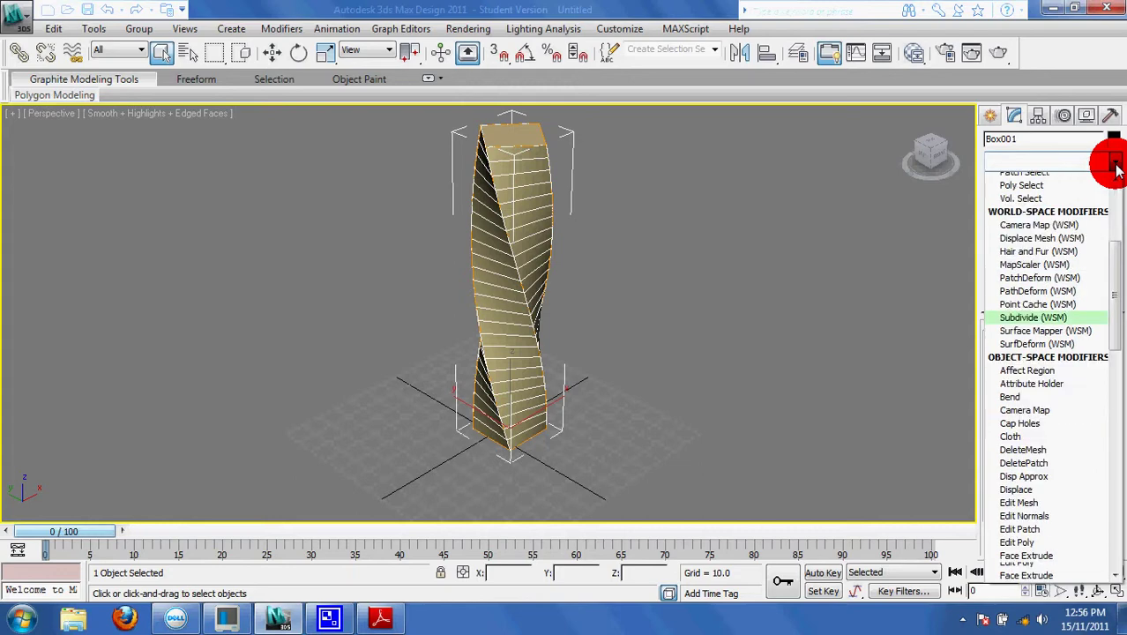
pyautogui.moveTo(1117, 289); pyautogui.dragTo(1116, 522)
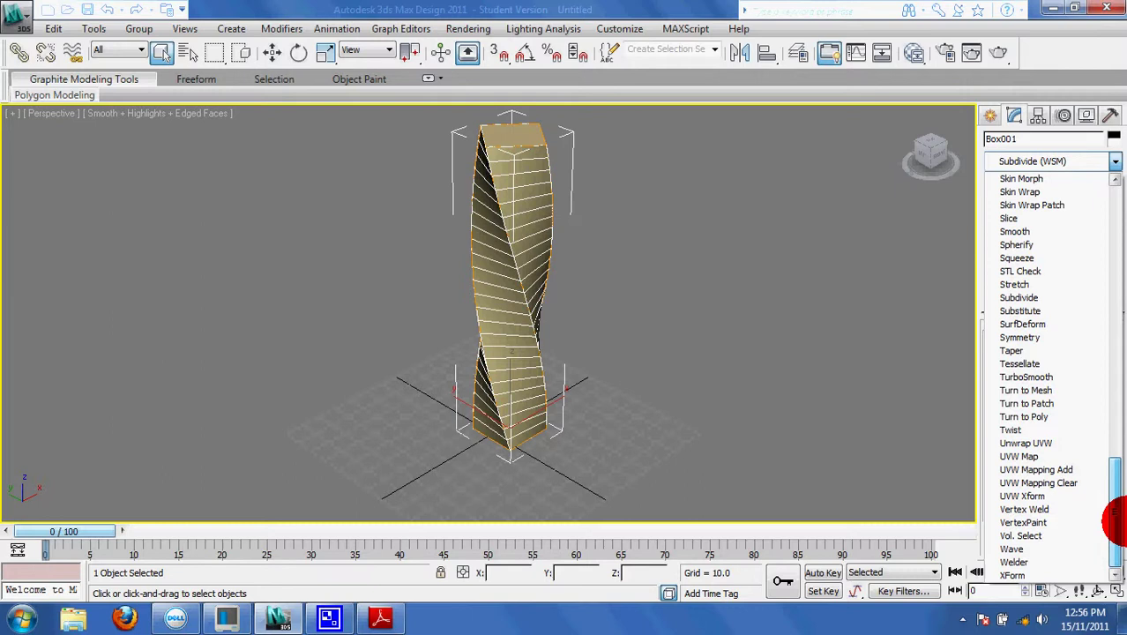
pyautogui.click(1030, 298)
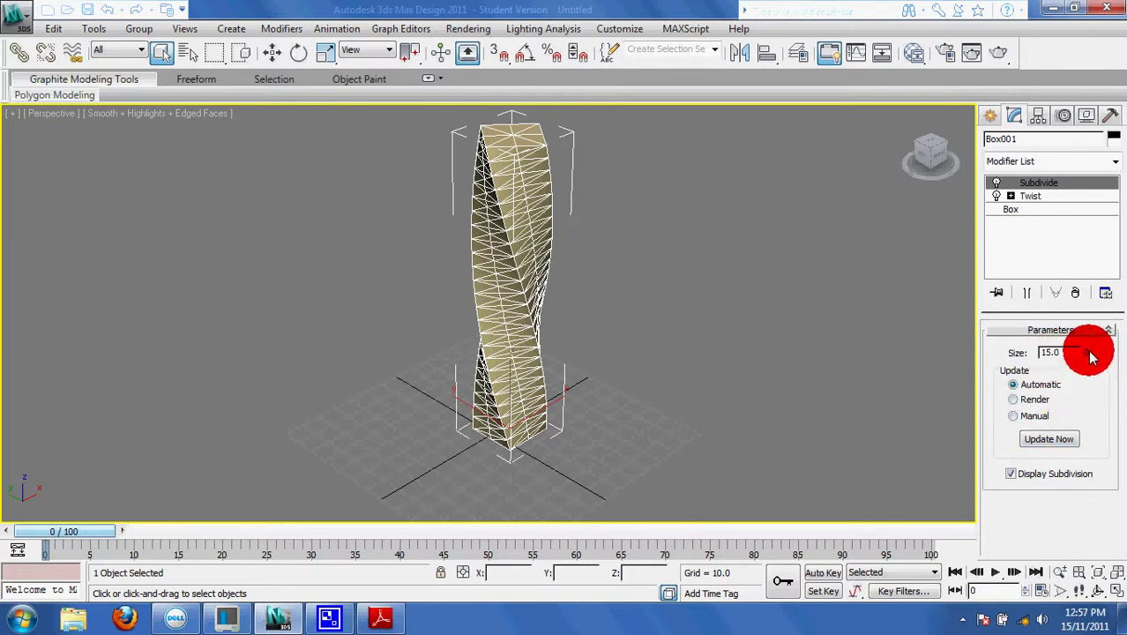
pyautogui.moveTo(1091, 355); pyautogui.dragTo(1027, 357)
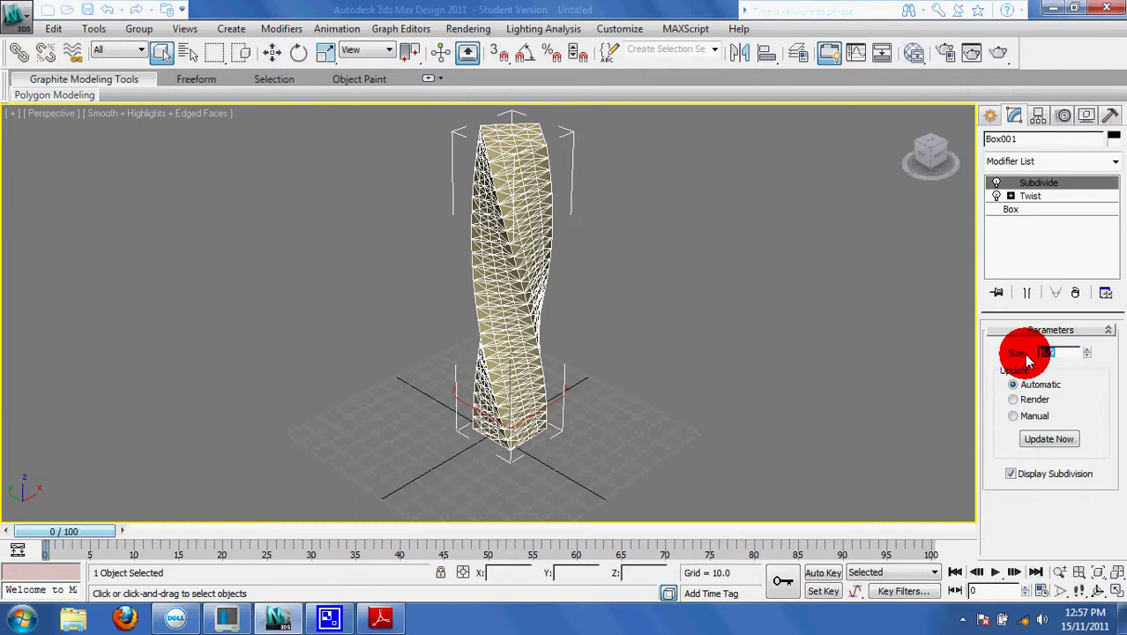
pyautogui.write('10')
pyautogui.press('Return')
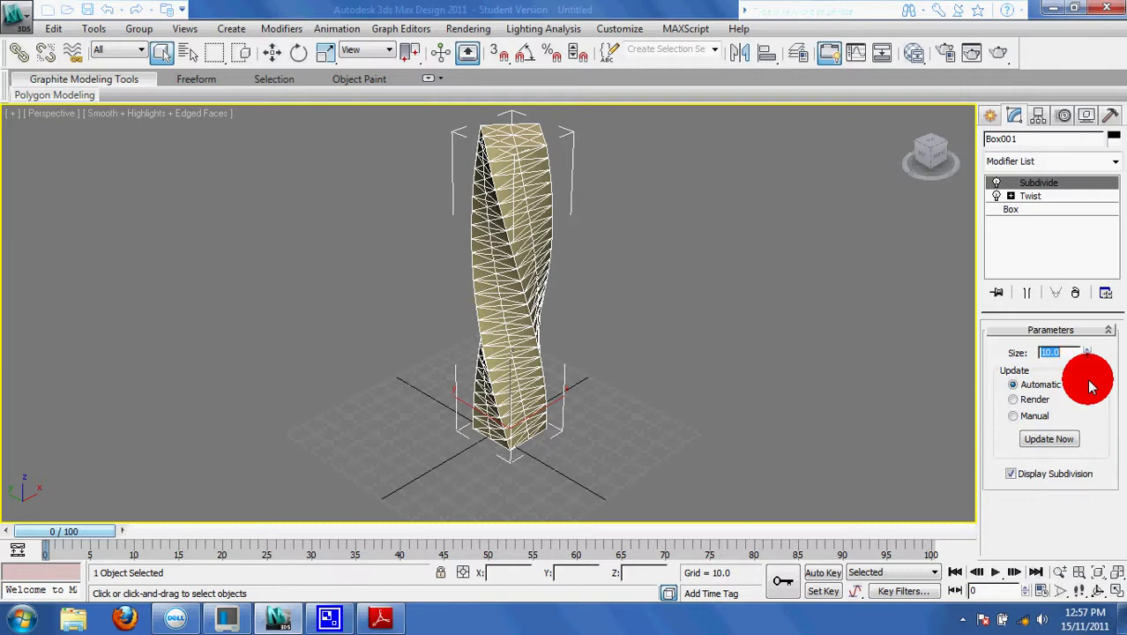
# - Open the Modifier List and scroll down to reach MeshSmooth
pyautogui.click(1116, 161)
pyautogui.scroll(-1, 1118, 194)
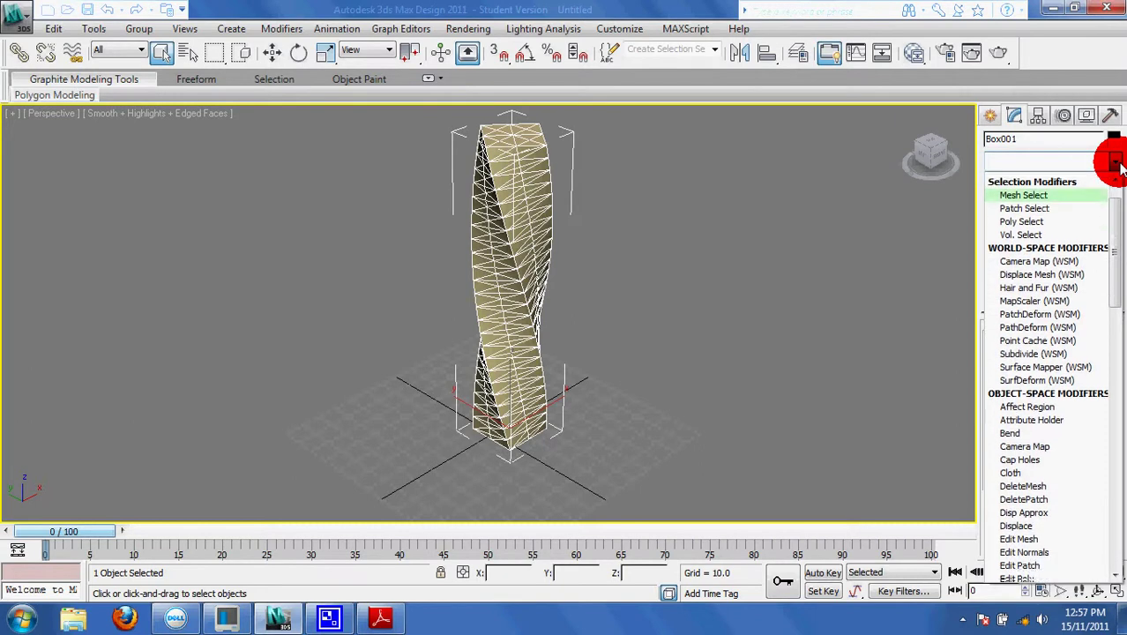
pyautogui.moveTo(1120, 228); pyautogui.dragTo(1040, 342)
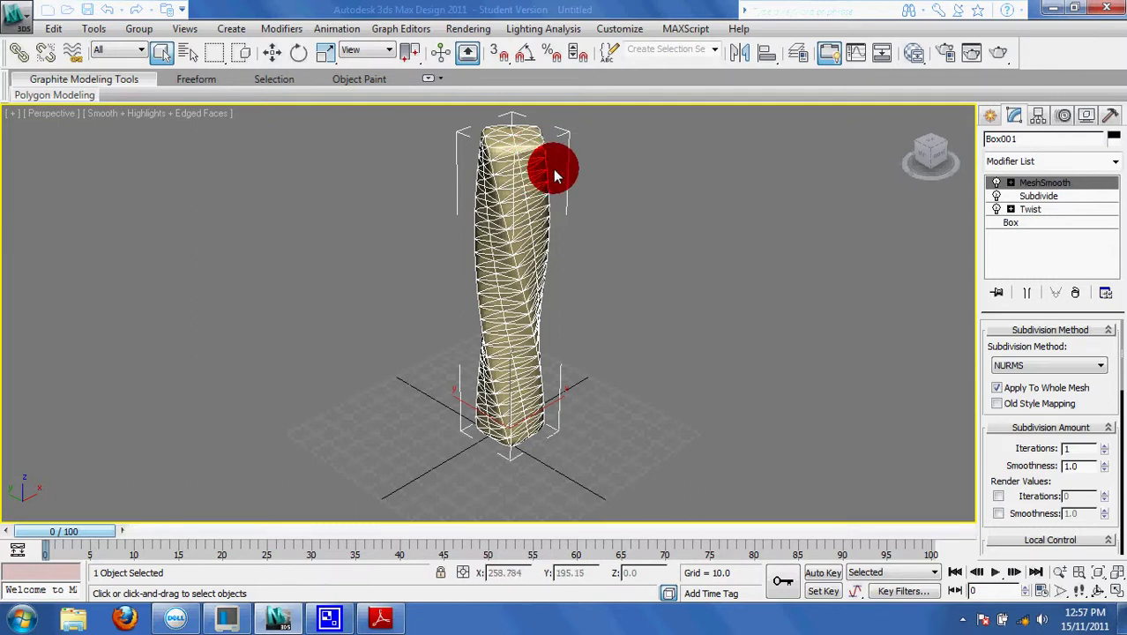
pyautogui.click(276, 620)
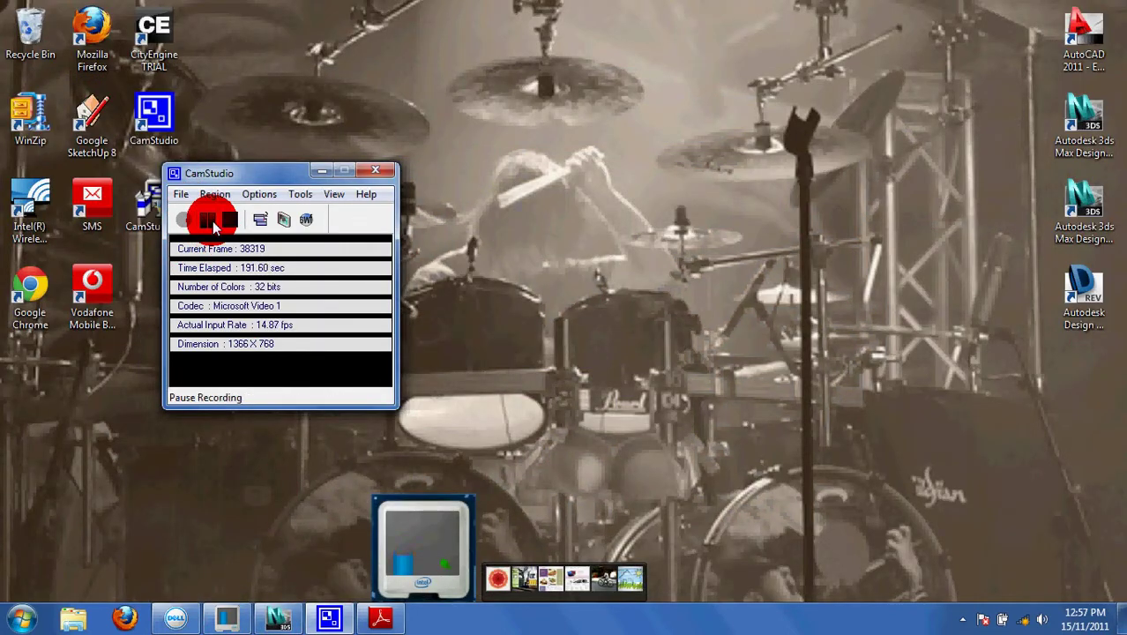
pyautogui.click(280, 618)
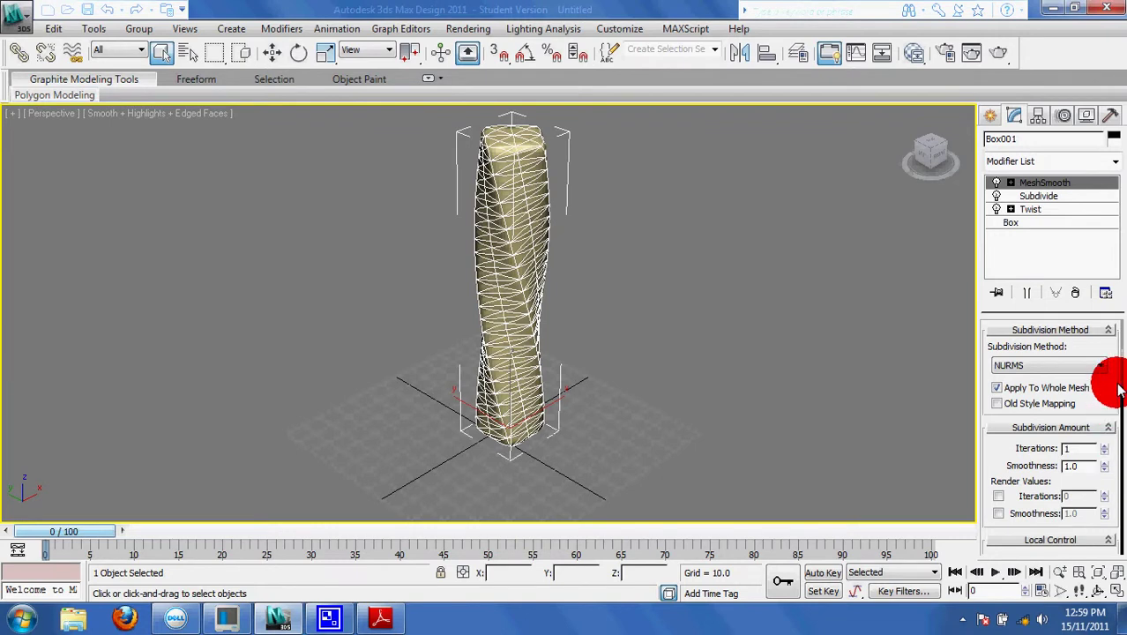
pyautogui.moveTo(1124, 374); pyautogui.dragTo(1124, 399)
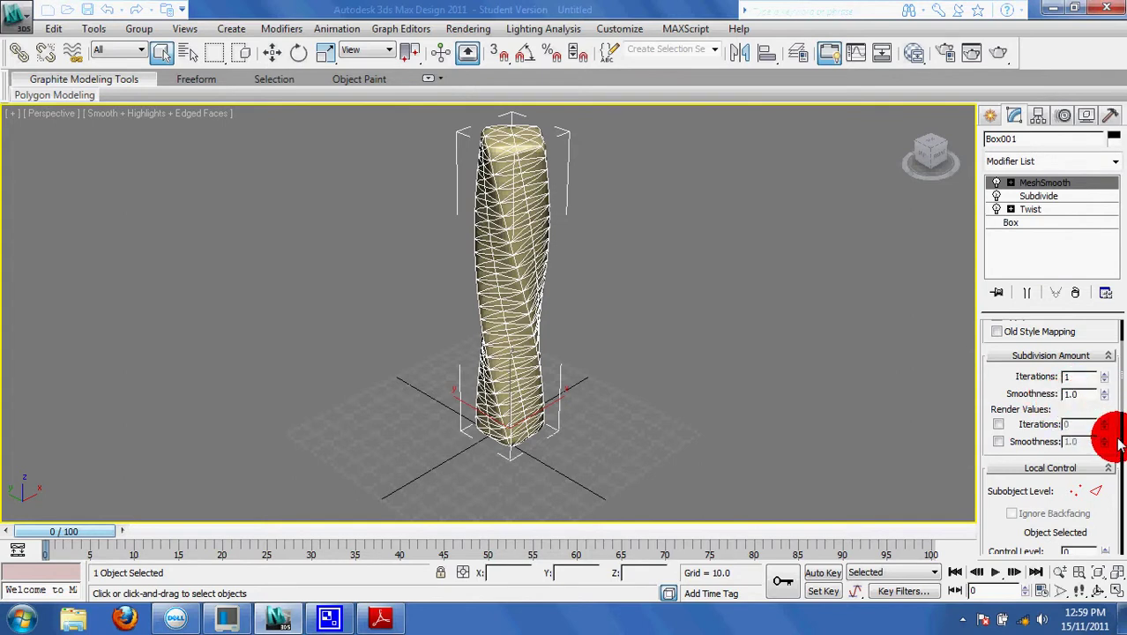
pyautogui.moveTo(1122, 408); pyautogui.dragTo(1109, 543)
pyautogui.click(1050, 423)
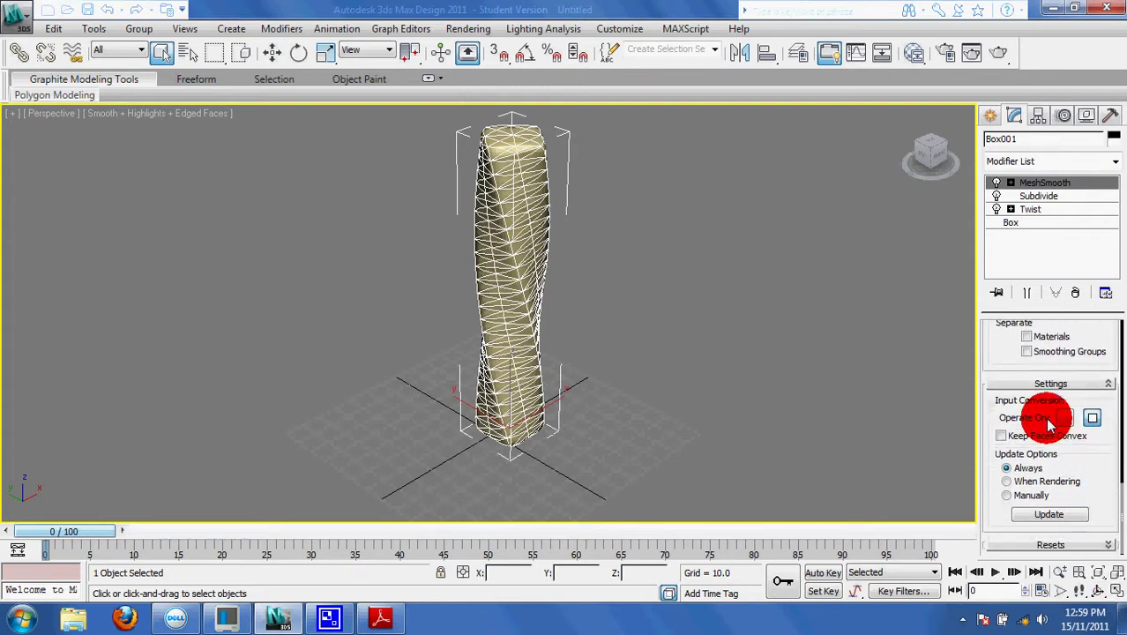
pyautogui.moveTo(1050, 425); pyautogui.dragTo(1122, 527)
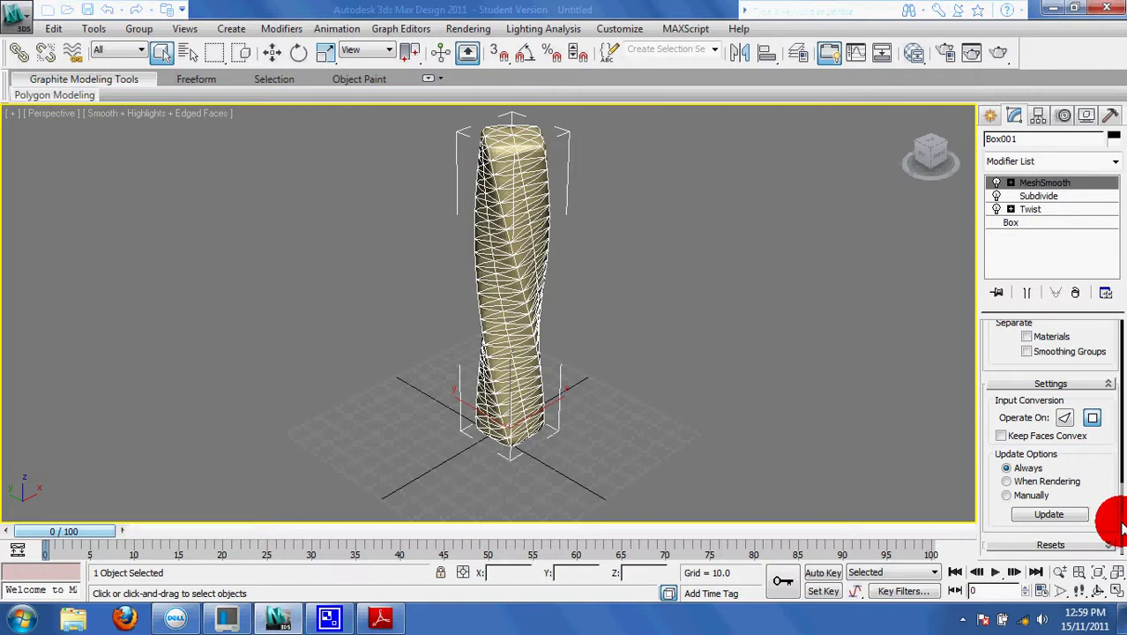
pyautogui.moveTo(1122, 528); pyautogui.dragTo(1123, 329)
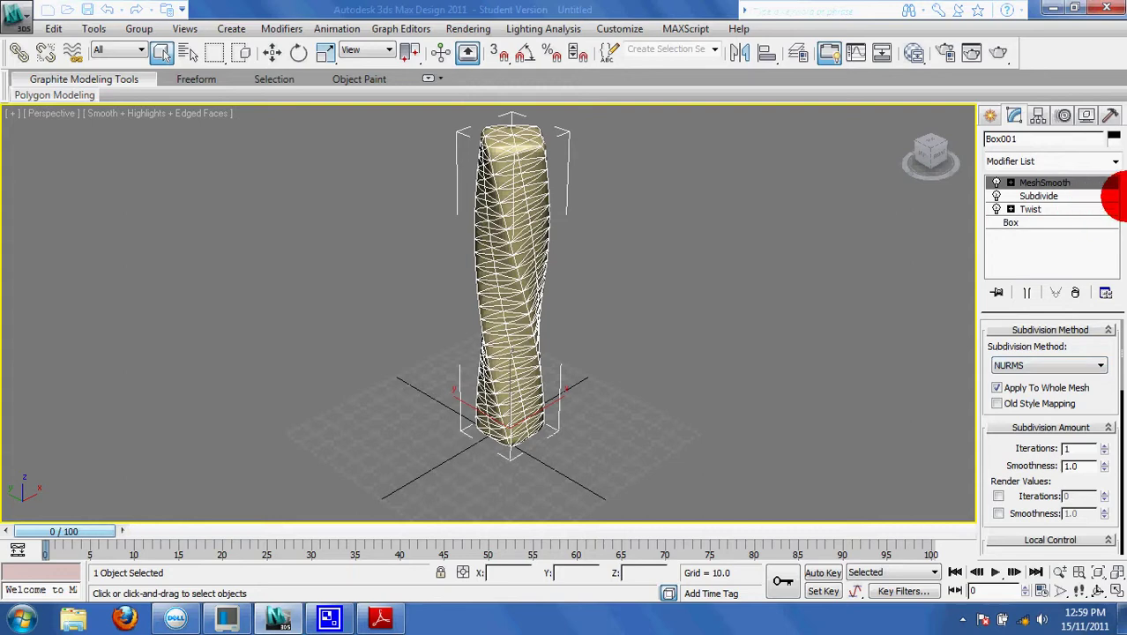
# - Add a Vertex Weld modifier above MeshSmooth
pyautogui.click(1115, 162)
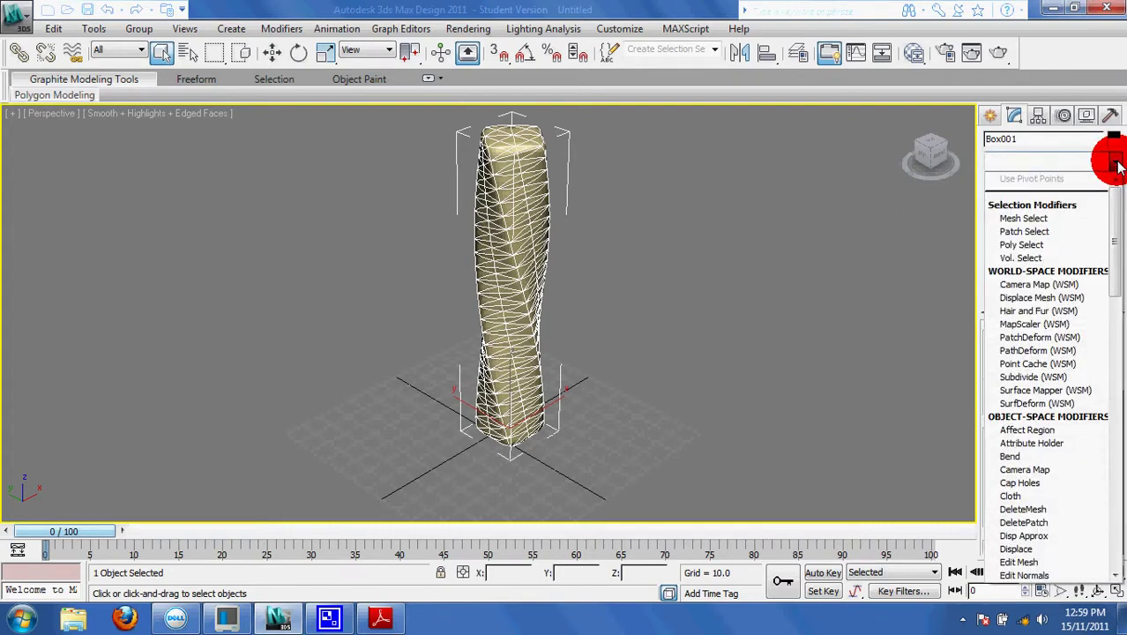
pyautogui.scroll(-2, 1113, 159)
pyautogui.moveTo(1117, 233); pyautogui.dragTo(1116, 516)
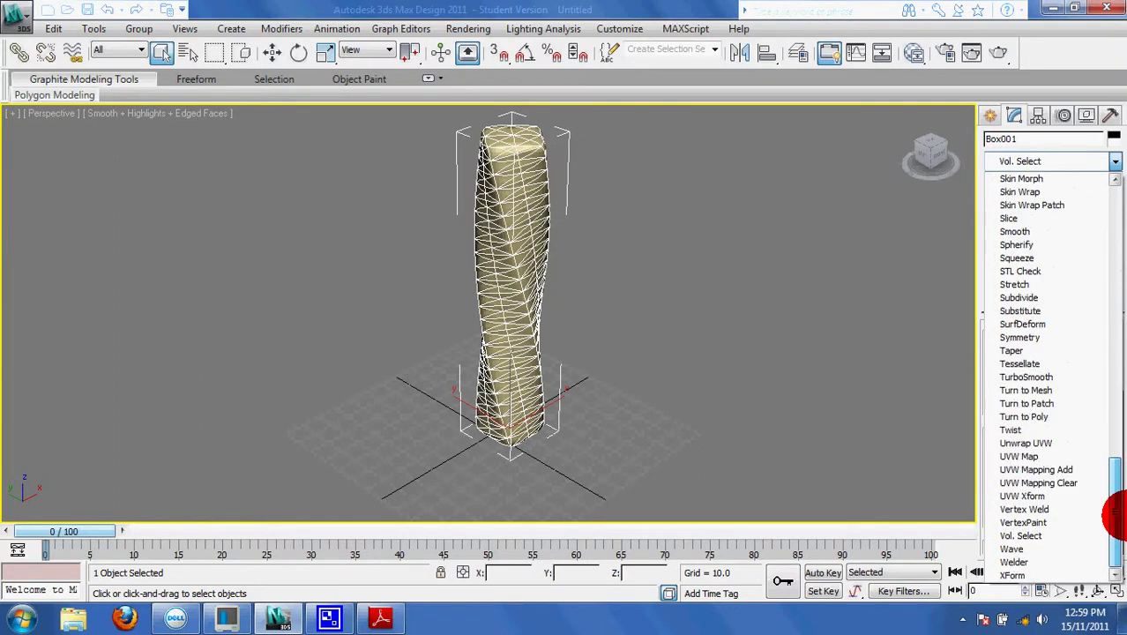
pyautogui.click(1032, 510)
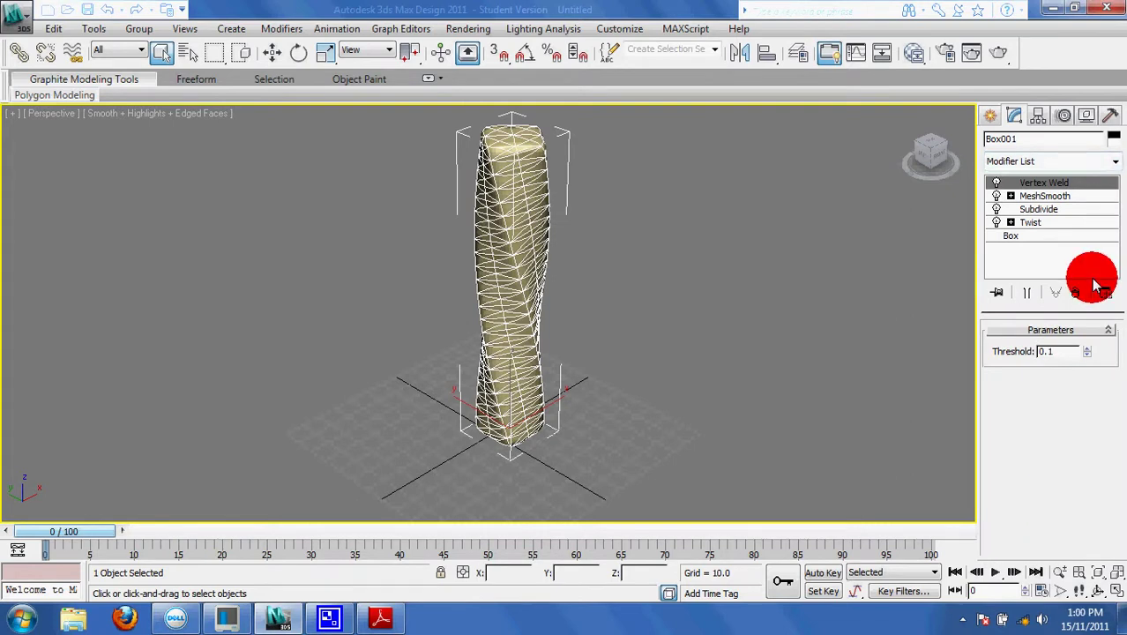
# - Add an Edit Poly modifier above Vertex Weld and switch it to Animate mode
pyautogui.click(1115, 164)
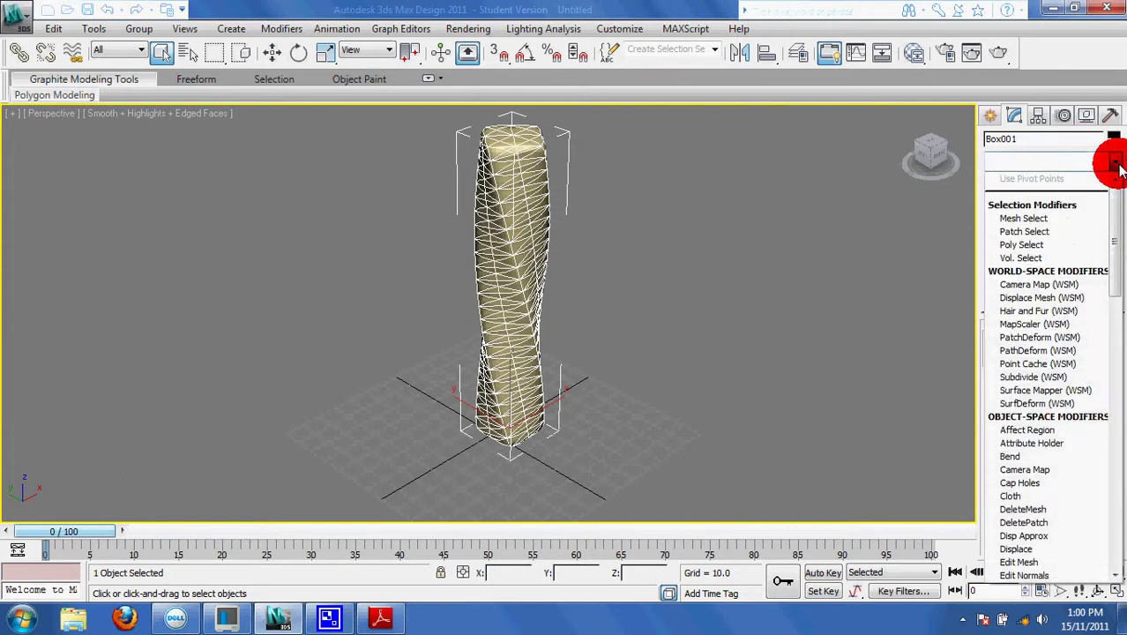
pyautogui.scroll(-7, 1032, 221)
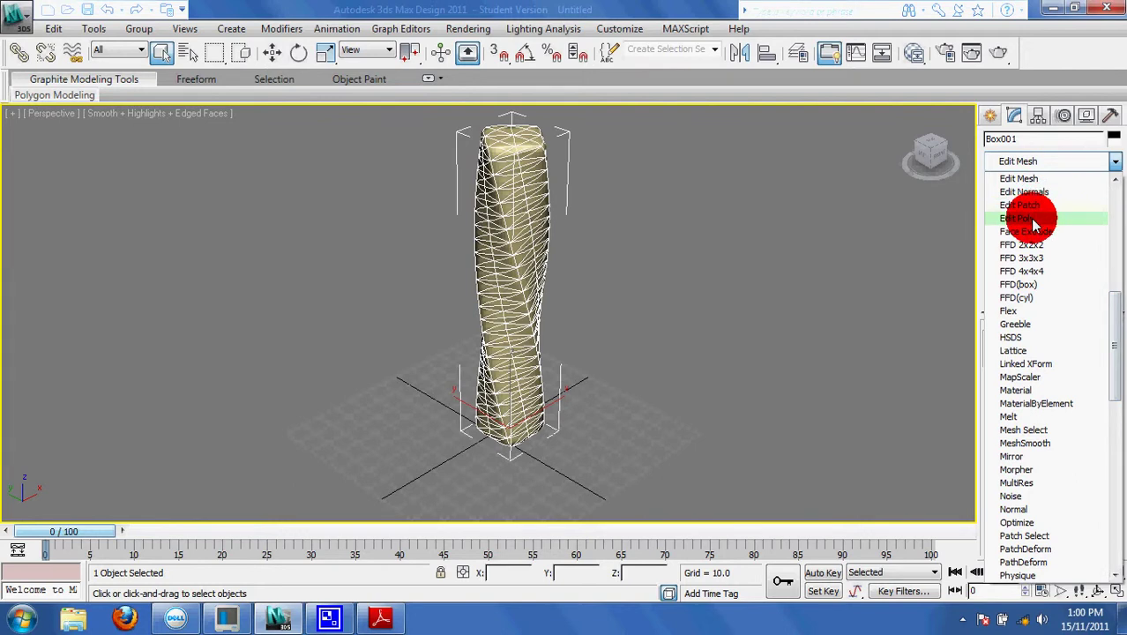
pyautogui.click(1033, 219)
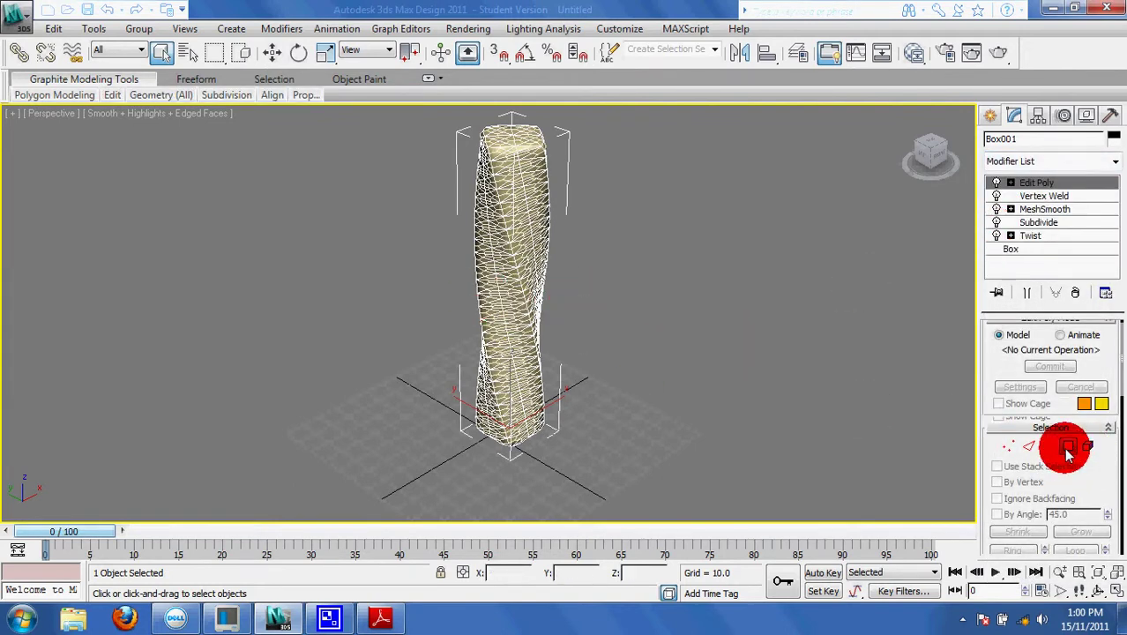
pyautogui.click(1063, 344)
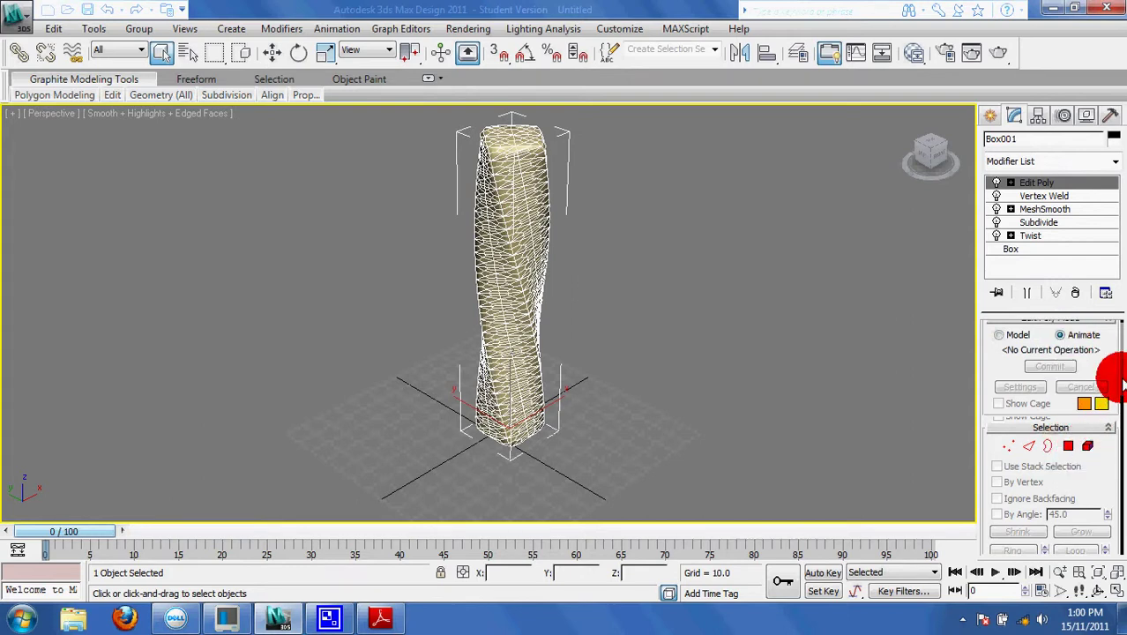
pyautogui.scroll(1, 1120, 361)
pyautogui.scroll(-3, 1116, 364)
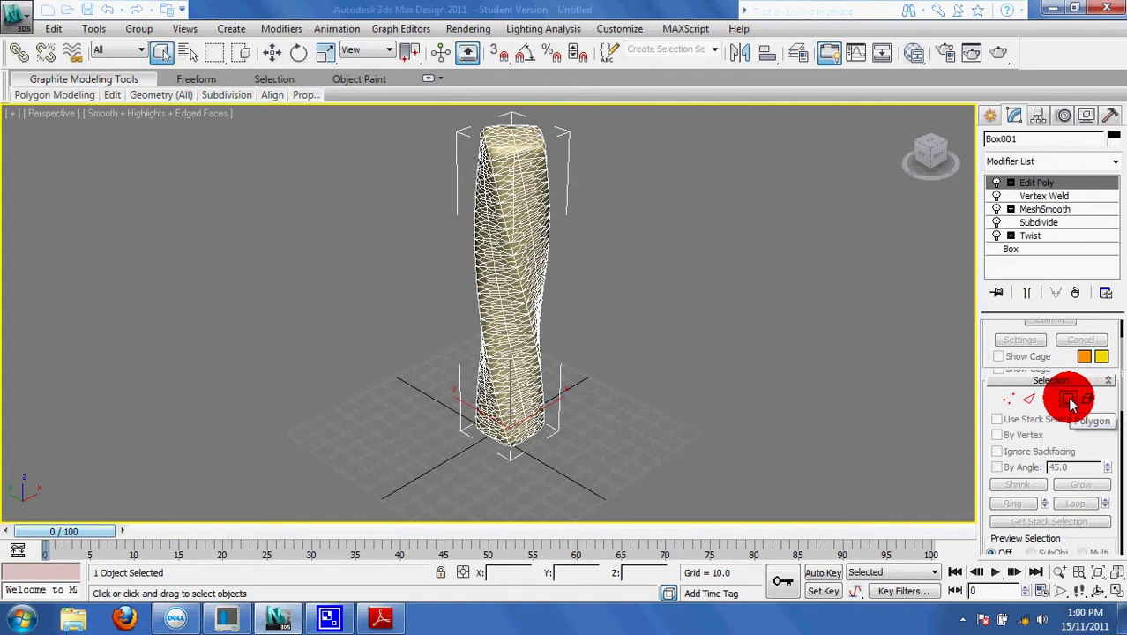
# - Enter Polygon level and set the Inset caddy to By Polygon
pyautogui.click(1069, 400)
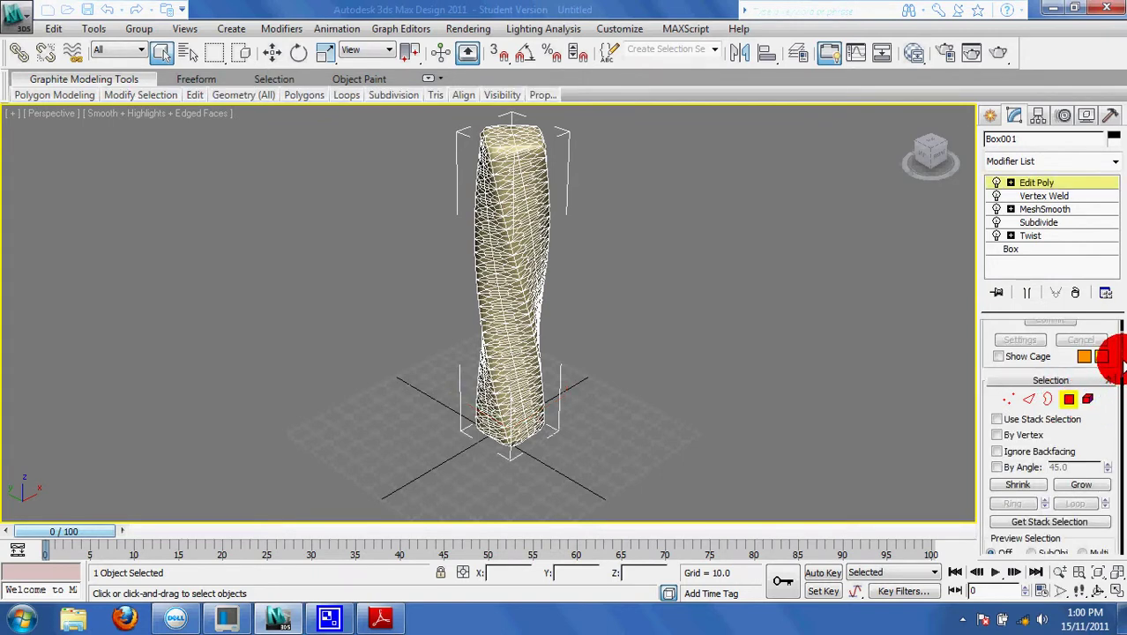
pyautogui.moveTo(1122, 363); pyautogui.dragTo(1078, 407)
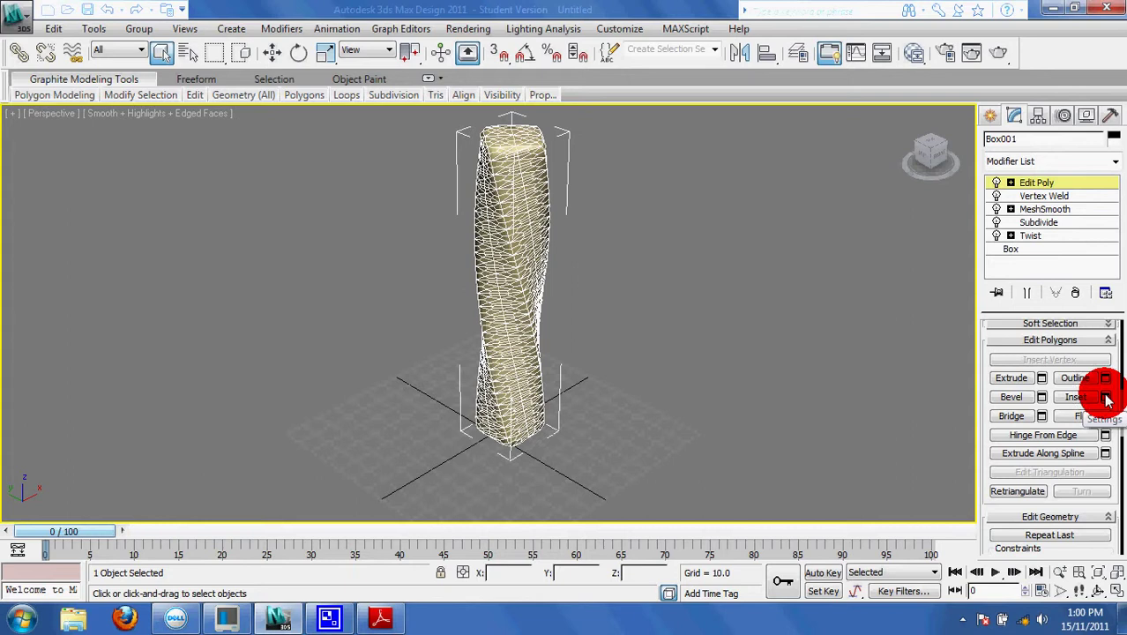
pyautogui.click(1107, 401)
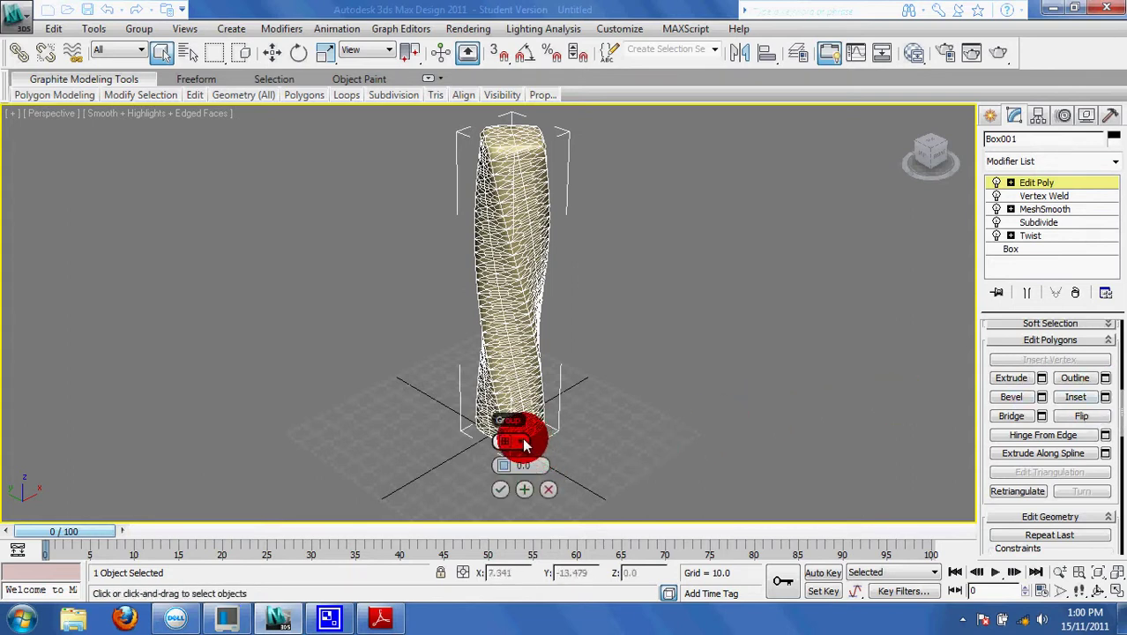
pyautogui.click(522, 442)
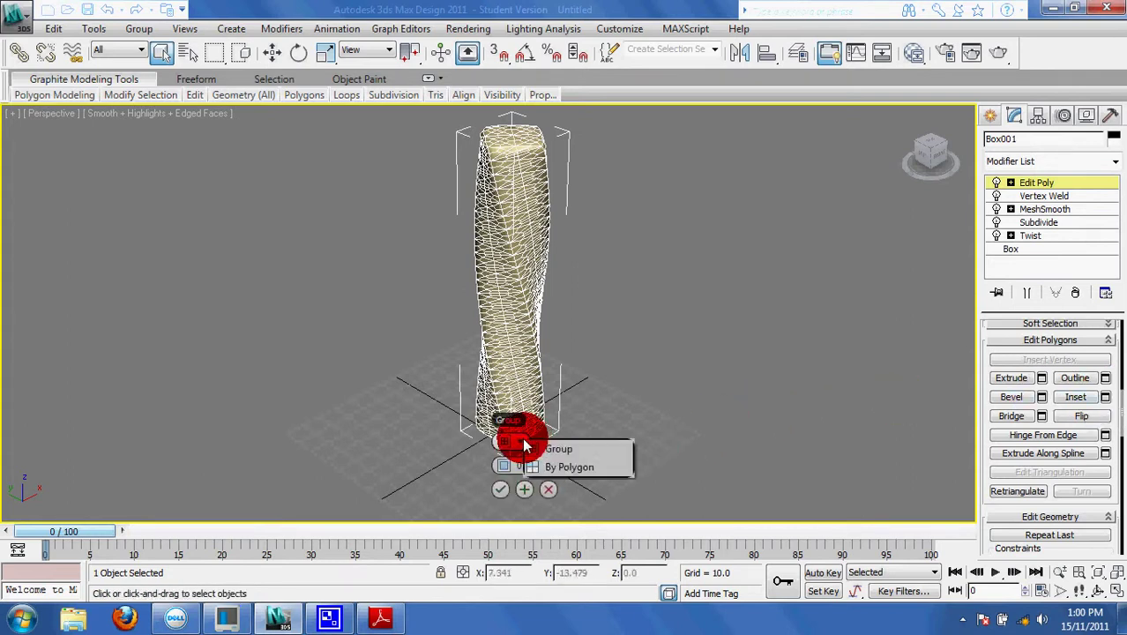
pyautogui.click(569, 472)
# - Select all the tower's polygons and inset them by 1.0
pyautogui.moveTo(598, 485); pyautogui.dragTo(433, 118)
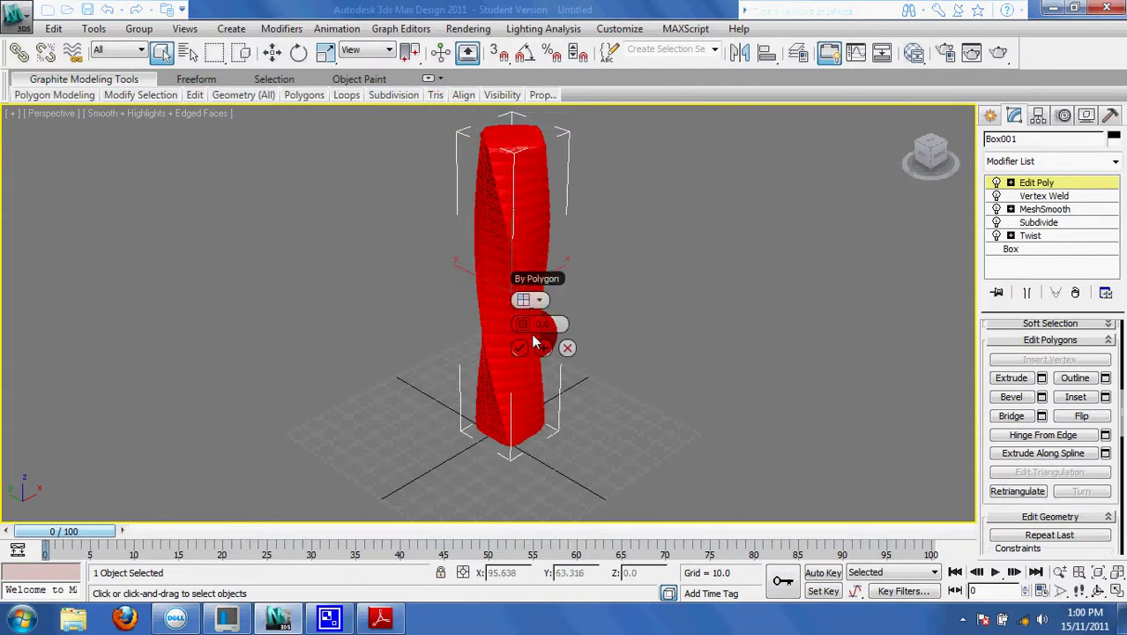
pyautogui.moveTo(540, 340); pyautogui.dragTo(527, 329)
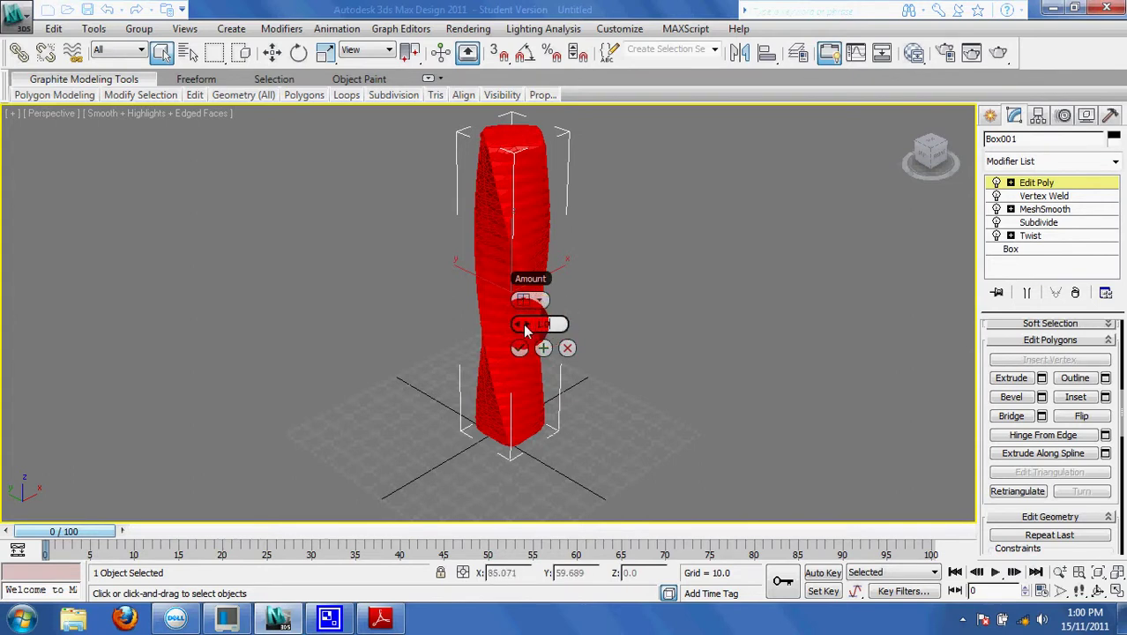
pyautogui.moveTo(524, 328); pyautogui.dragTo(524, 332)
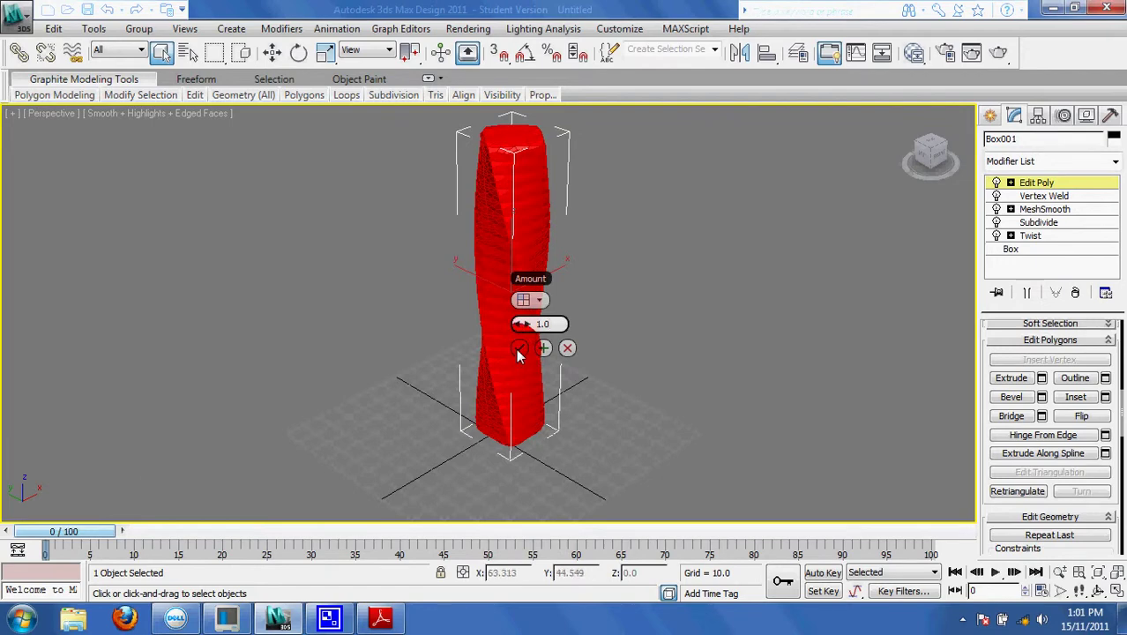
pyautogui.click(517, 348)
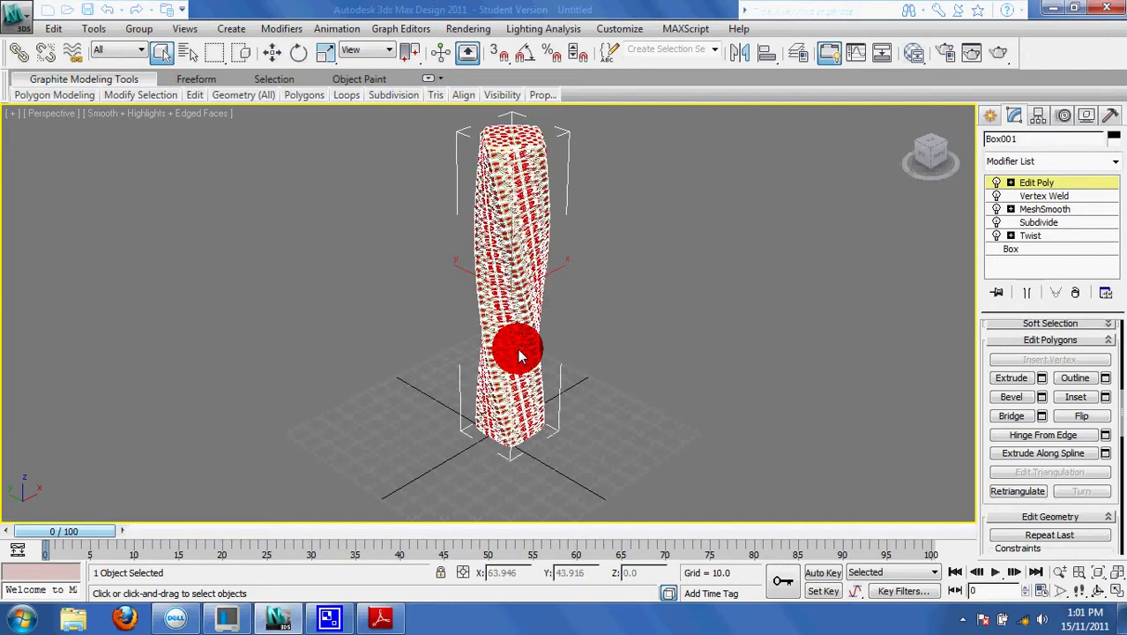
pyautogui.moveTo(520, 201); pyautogui.dragTo(519, 261)
# - Add a DeleteMesh modifier, then a Shell modifier with Outer Amount 1.0, to Box001
pyautogui.click(1115, 161)
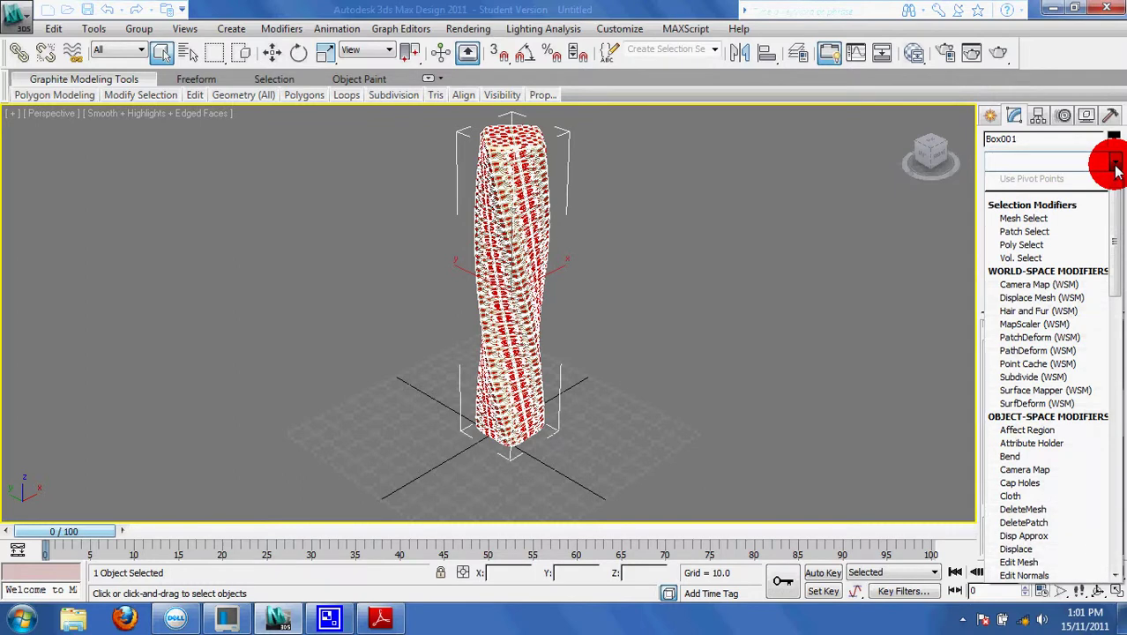
pyautogui.moveTo(1115, 167); pyautogui.dragTo(1030, 393)
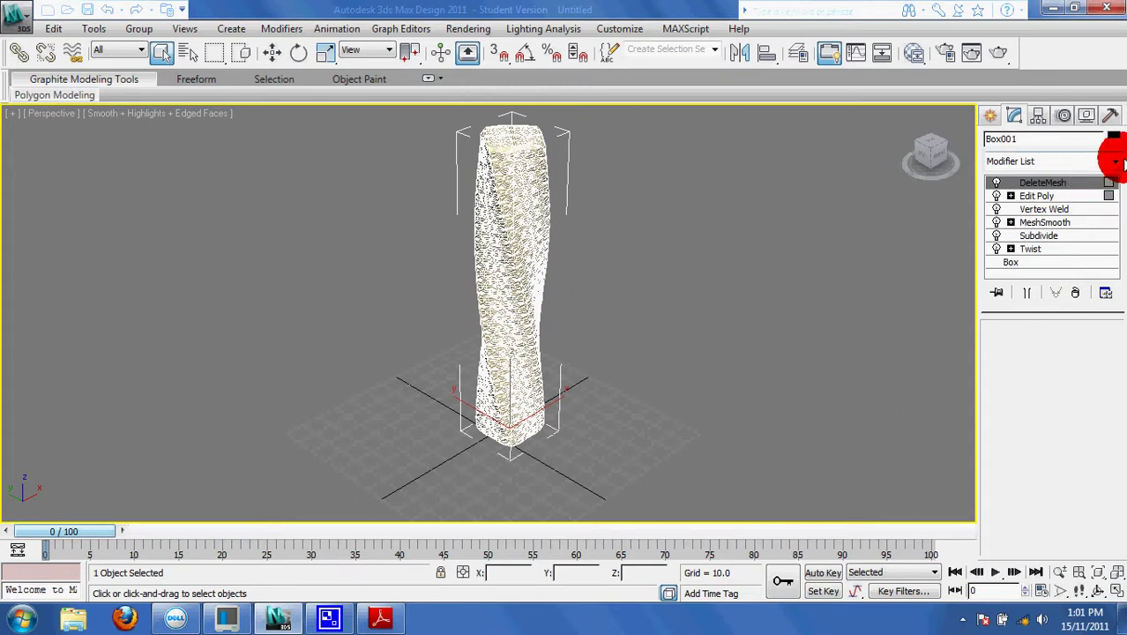
pyautogui.moveTo(1125, 163); pyautogui.dragTo(1017, 249)
pyautogui.press('s')
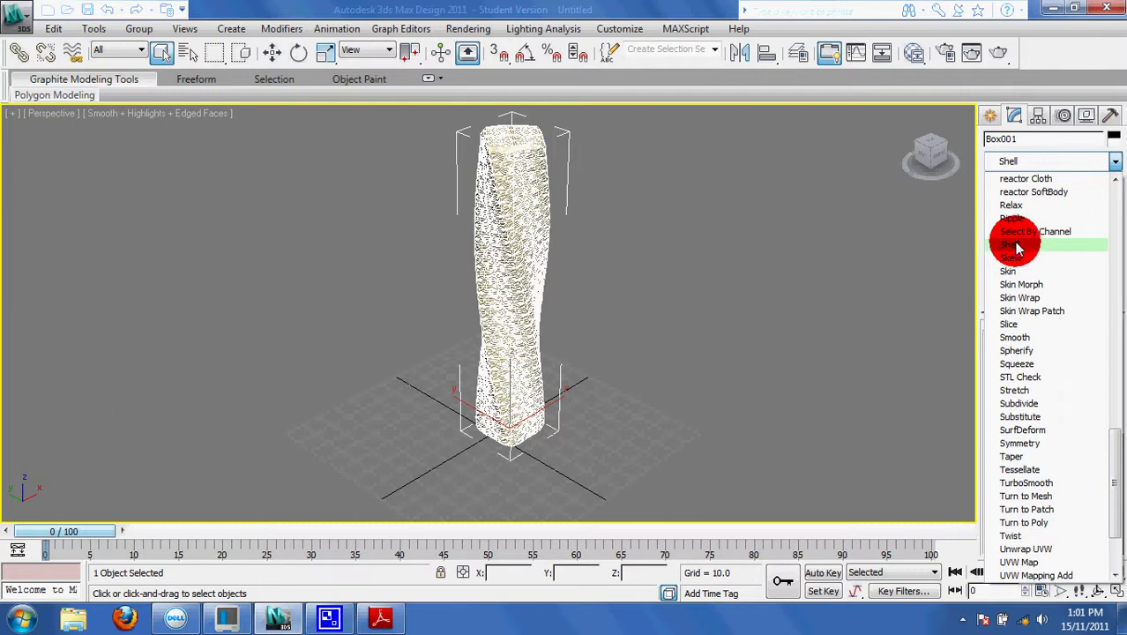
pyautogui.click(1017, 249)
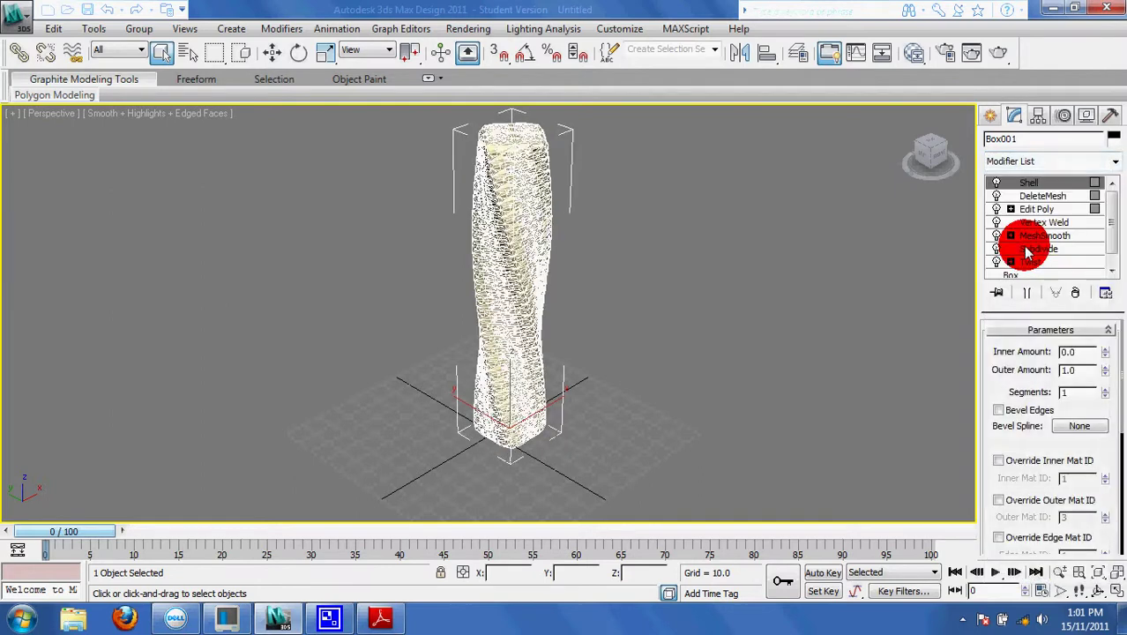
pyautogui.click(588, 305)
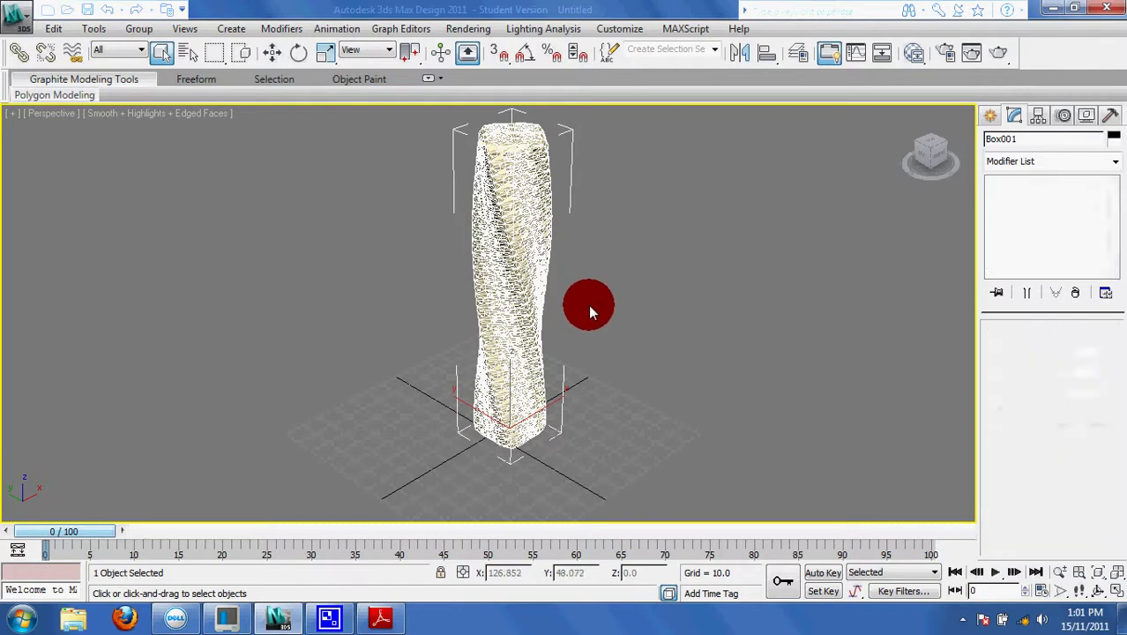
pyautogui.scroll(5, 534, 303)
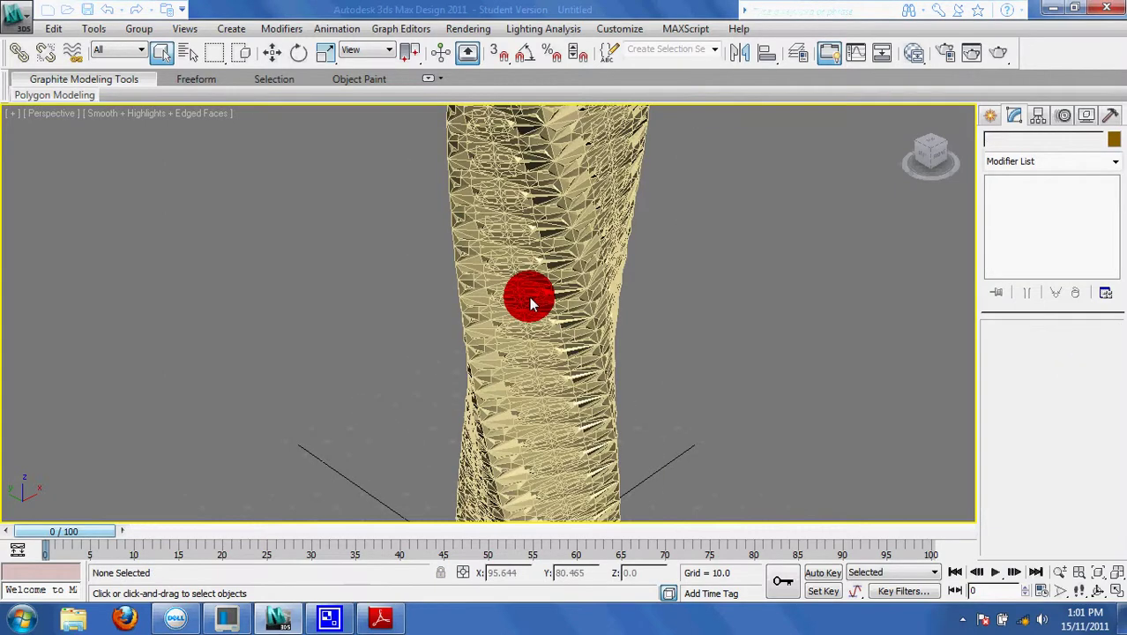
pyautogui.scroll(4, 530, 304)
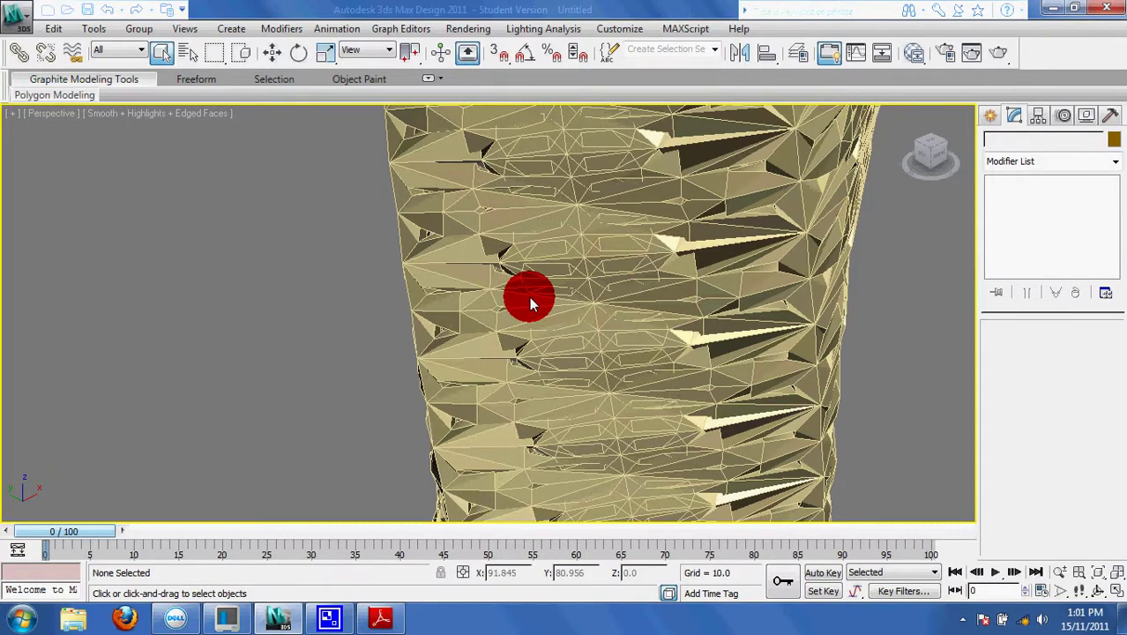
pyautogui.scroll(-4, 530, 303)
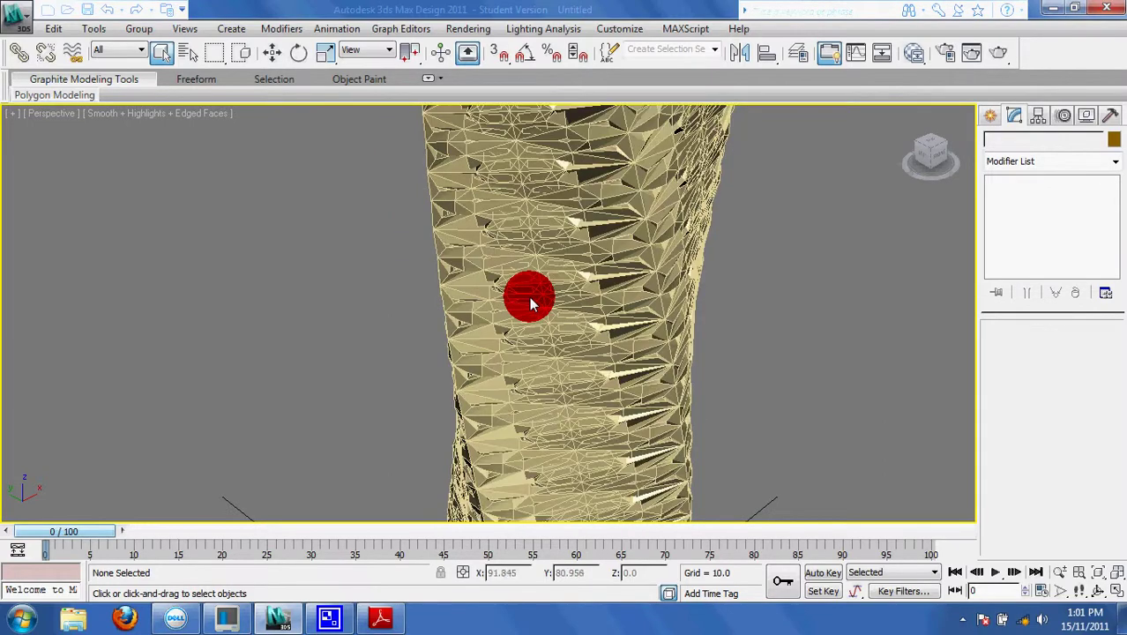
pyautogui.scroll(-2, 530, 303)
pyautogui.scroll(6, 556, 263)
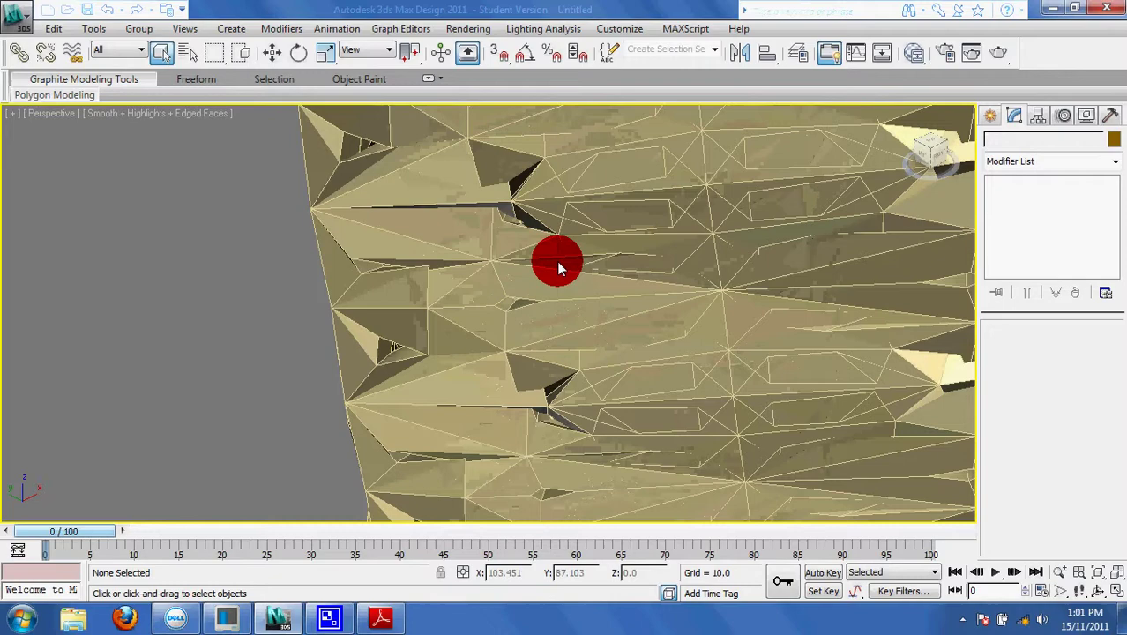
pyautogui.scroll(-6, 556, 265)
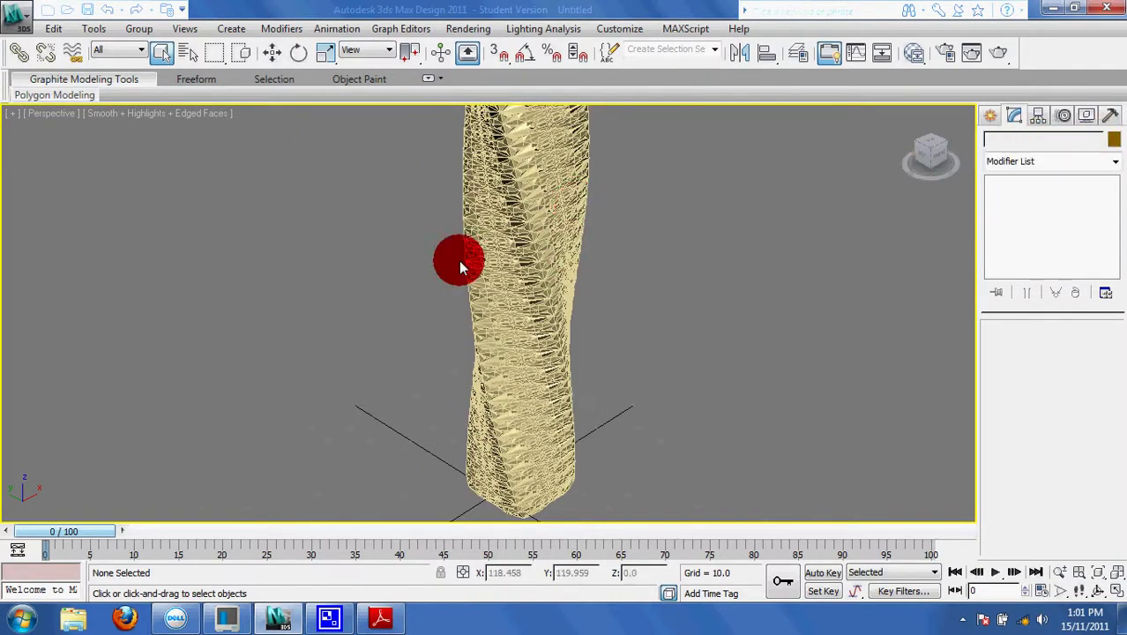
# - At the Edit Poly level, inset all tower polygons By Polygon with an amount of 0.5
pyautogui.click(533, 253)
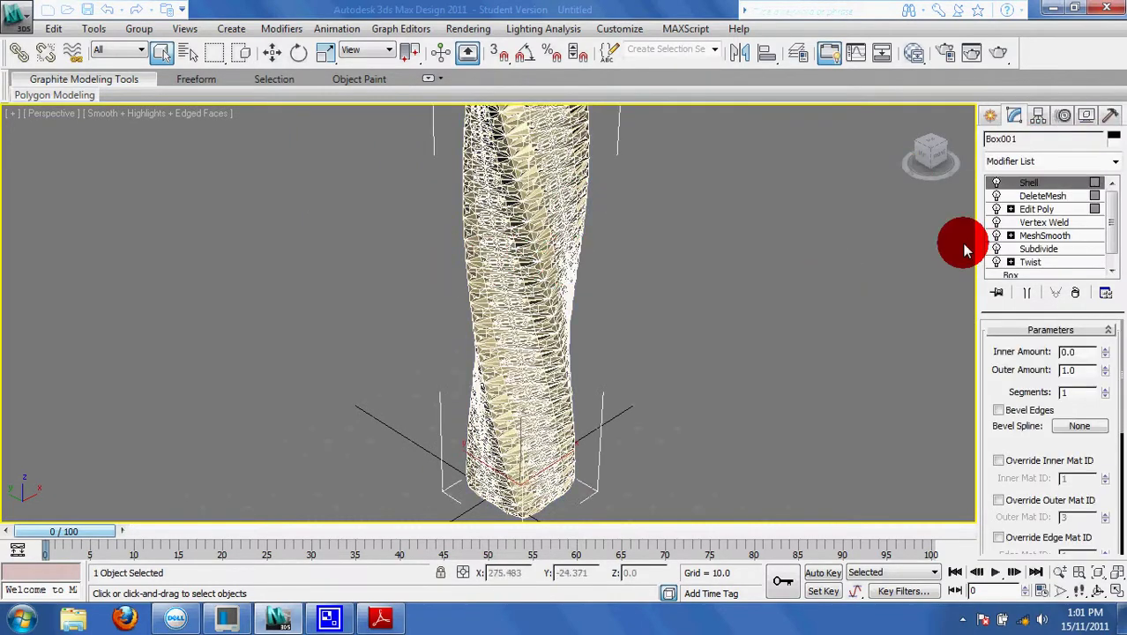
pyautogui.click(1076, 210)
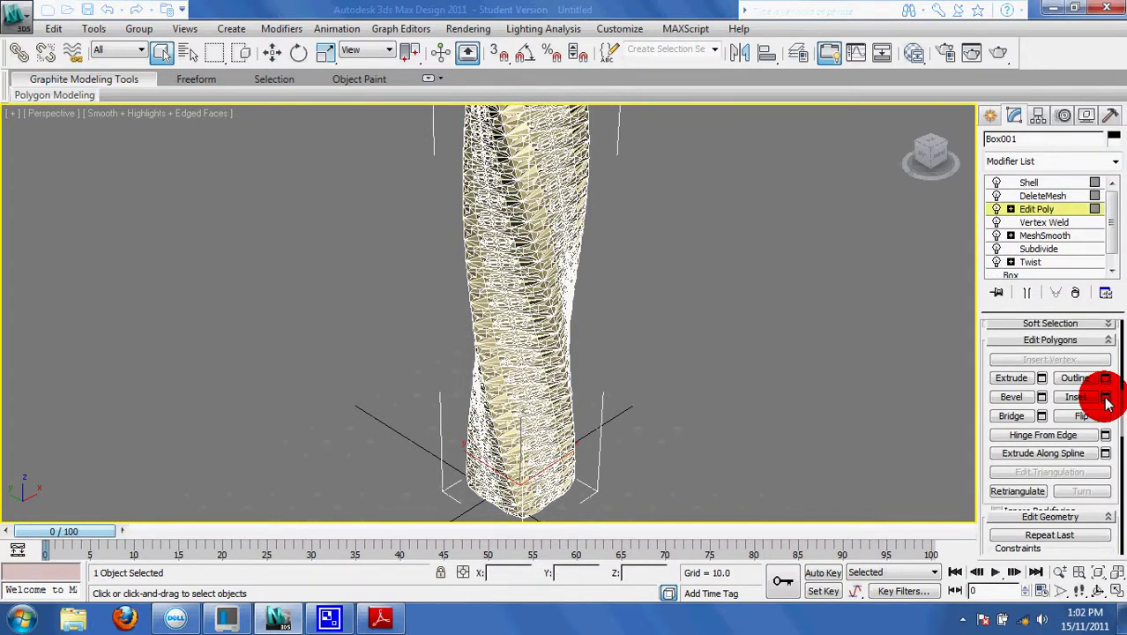
pyautogui.click(1106, 399)
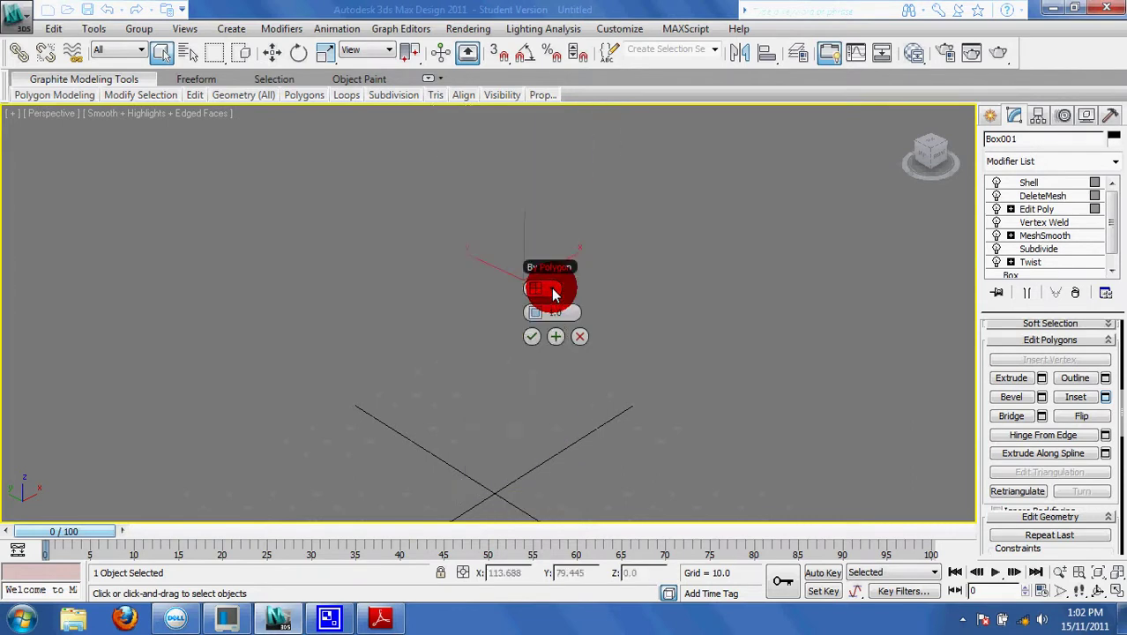
pyautogui.click(537, 288)
pyautogui.click(590, 318)
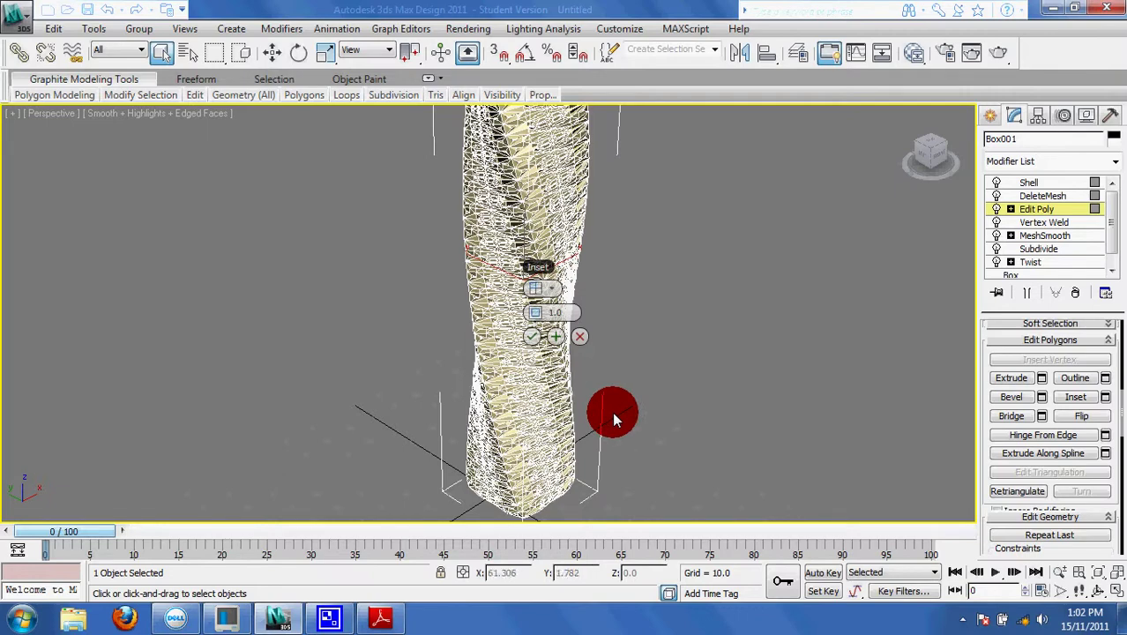
pyautogui.scroll(-3, 612, 412)
pyautogui.moveTo(587, 468); pyautogui.dragTo(421, 141)
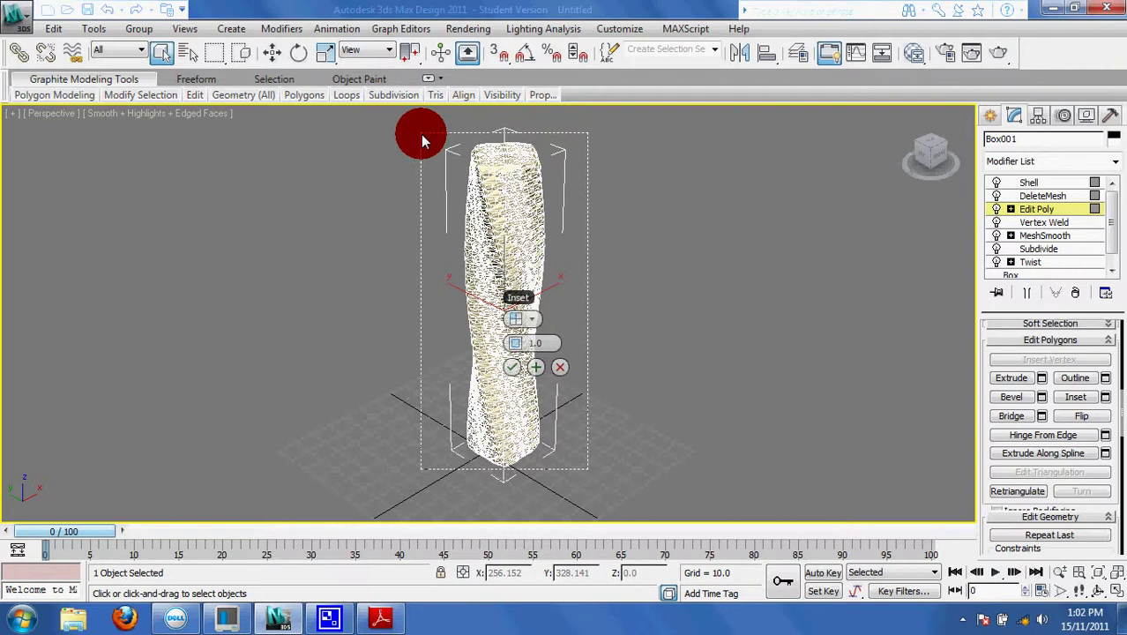
pyautogui.moveTo(421, 141); pyautogui.dragTo(512, 137)
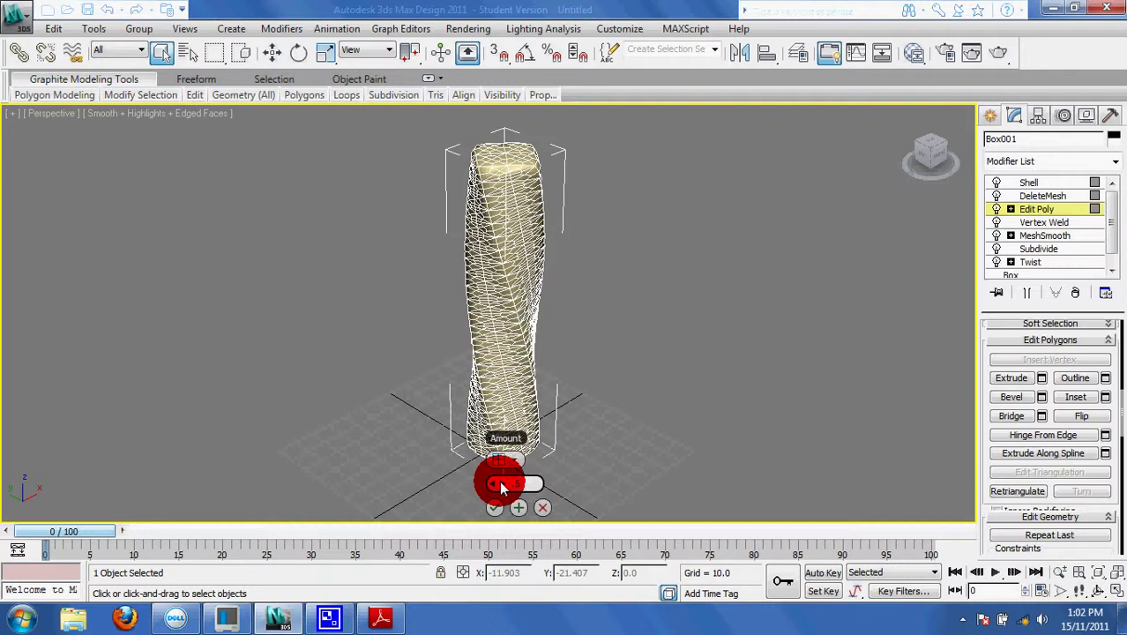
pyautogui.moveTo(501, 484); pyautogui.dragTo(502, 516)
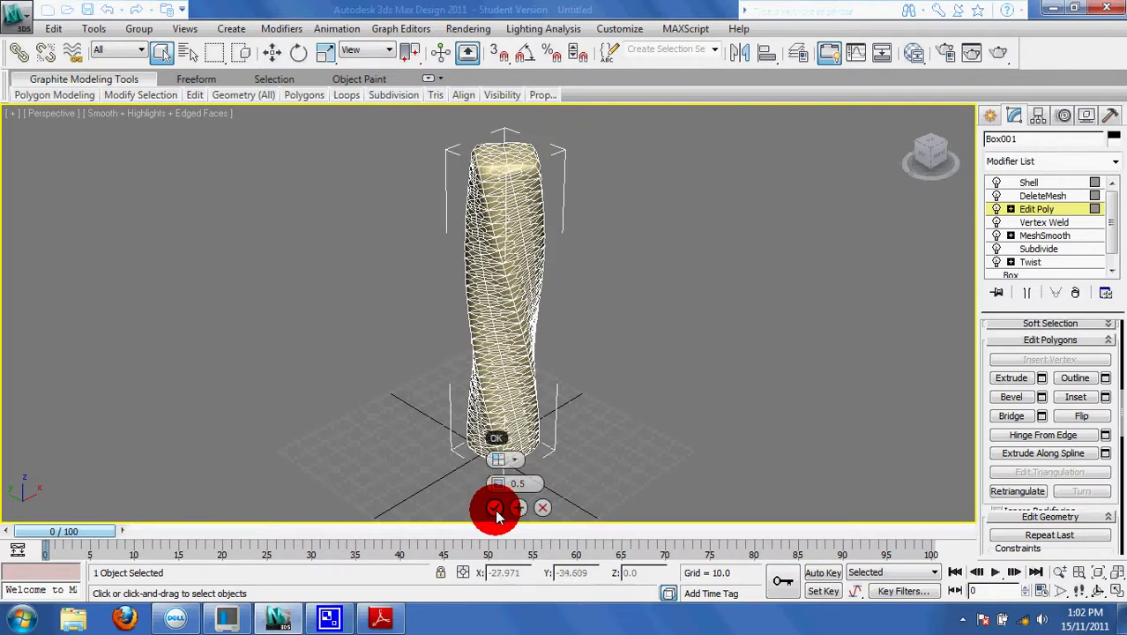
pyautogui.click(496, 511)
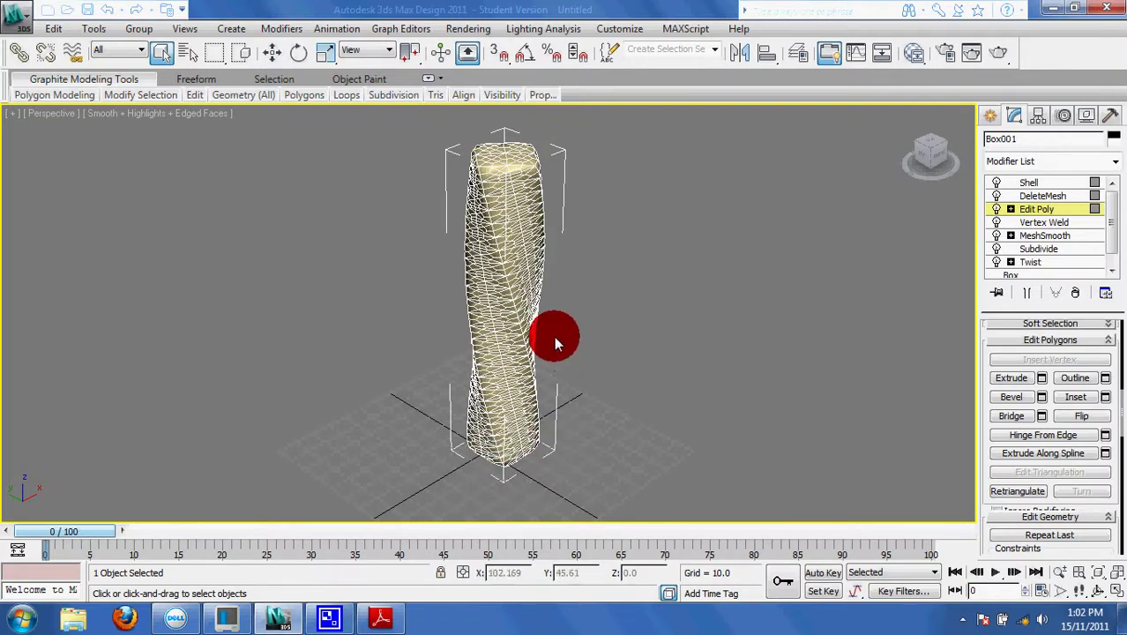
# - Return to the Shell level, deselect the tower, and minimise 3ds Max to the desktop
pyautogui.scroll(5, 554, 336)
pyautogui.scroll(-5, 554, 336)
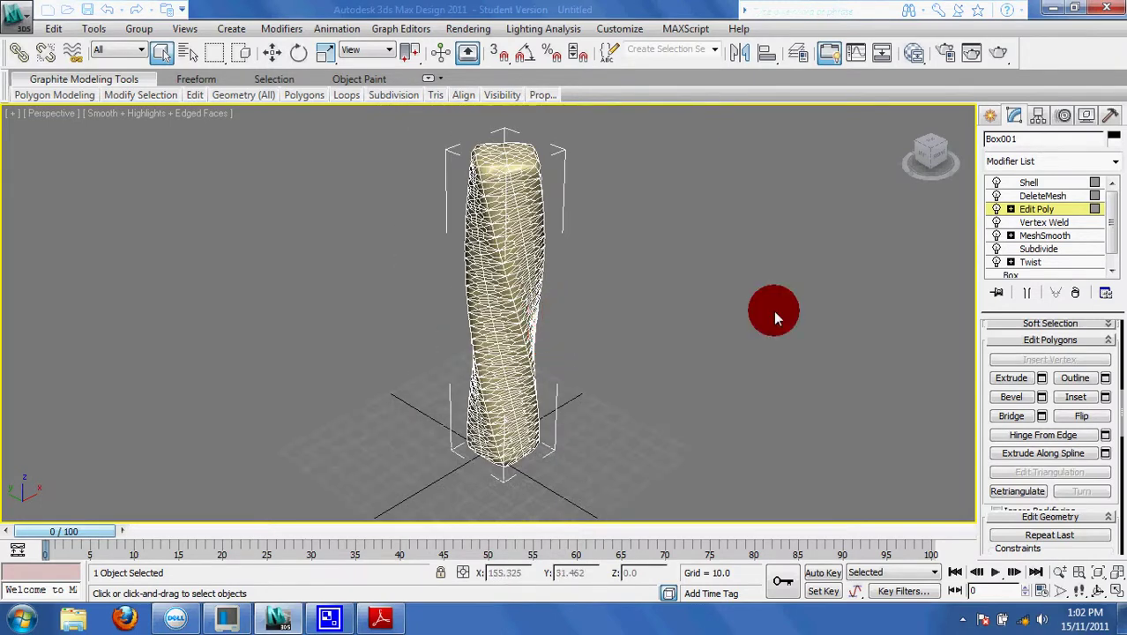
pyautogui.click(1072, 182)
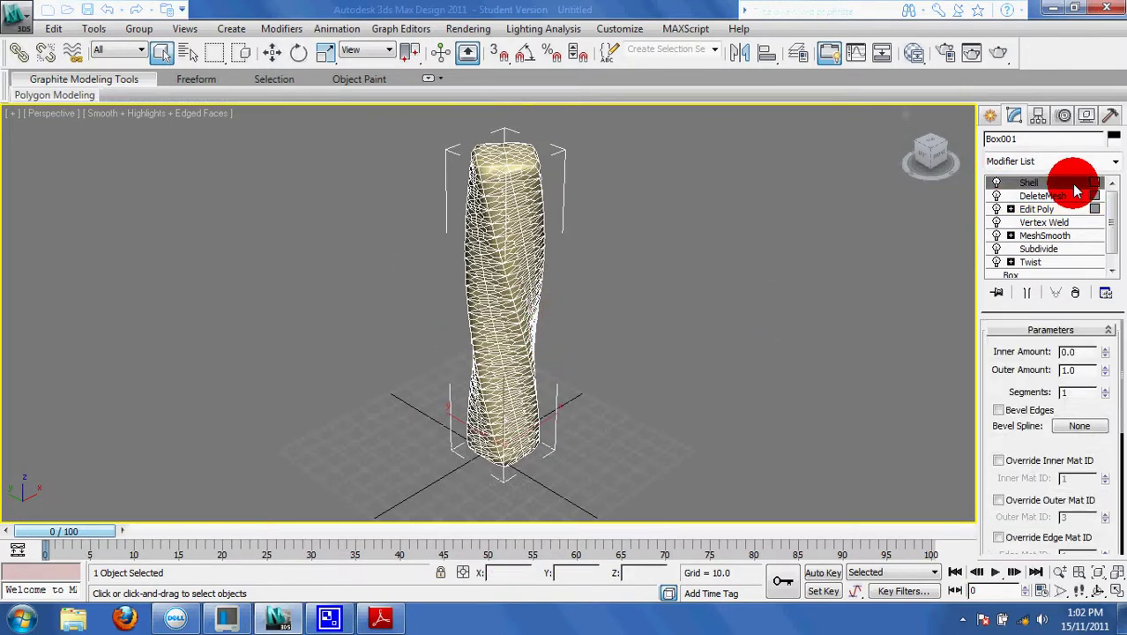
pyautogui.click(563, 351)
pyautogui.scroll(5, 549, 351)
pyautogui.scroll(-5, 549, 352)
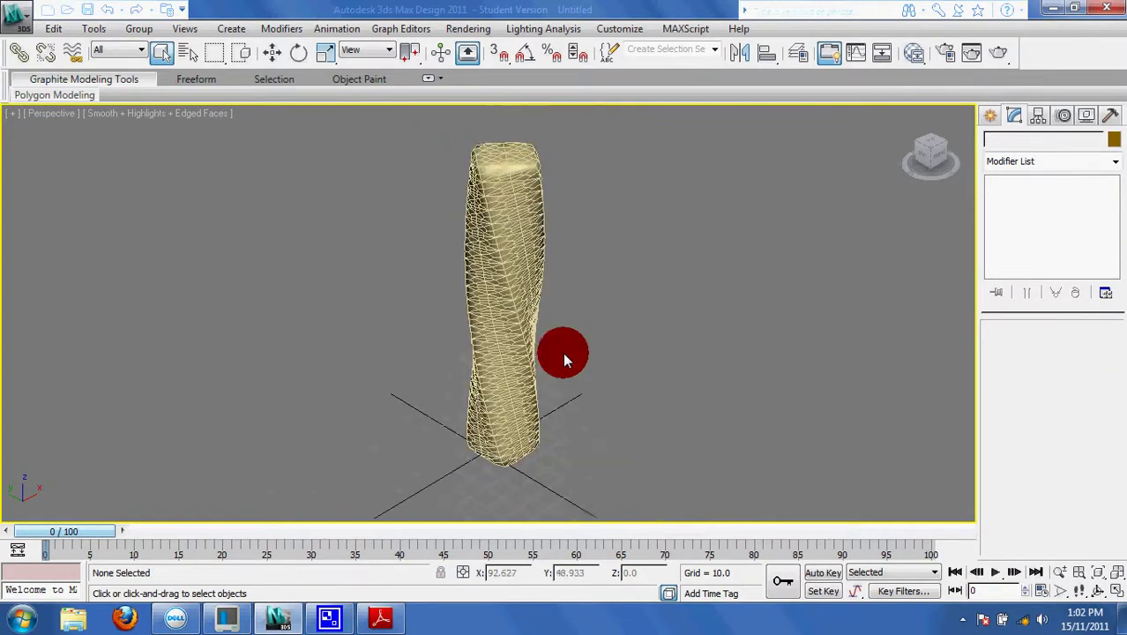
pyautogui.click(279, 620)
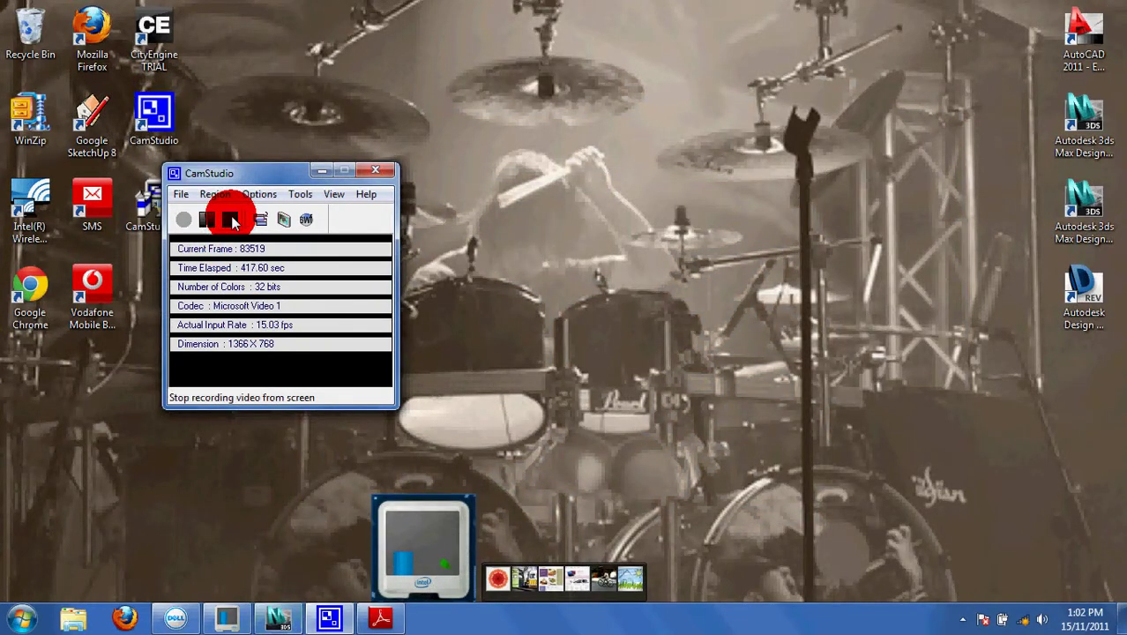